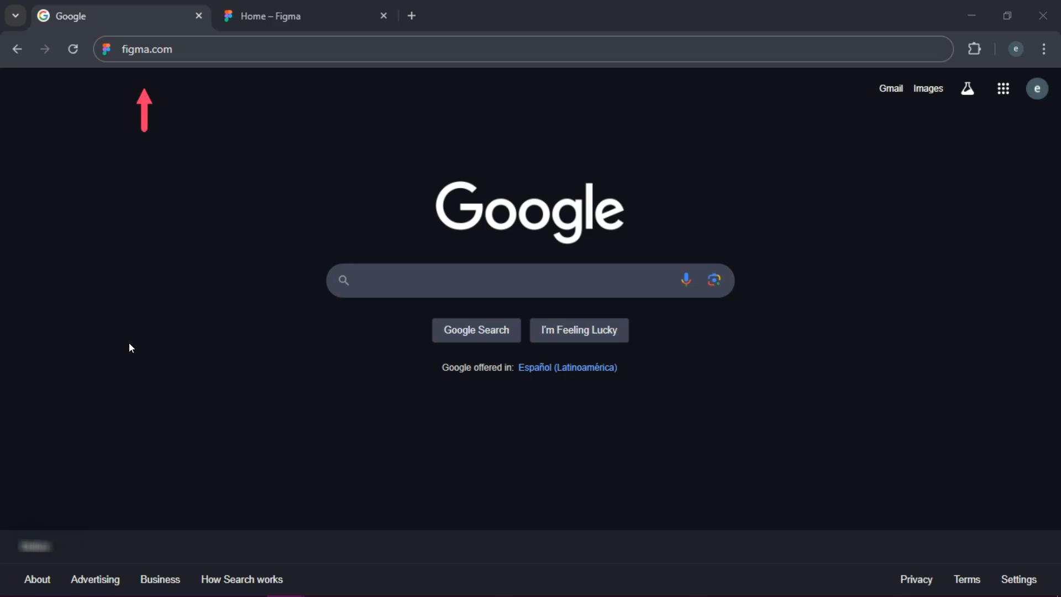
Switch to Figma in the browser and create a new design file.
{"action": "left_click", "coordinate": [144, 48]}
{"action": "key", "text": "ctrl+Tab"}
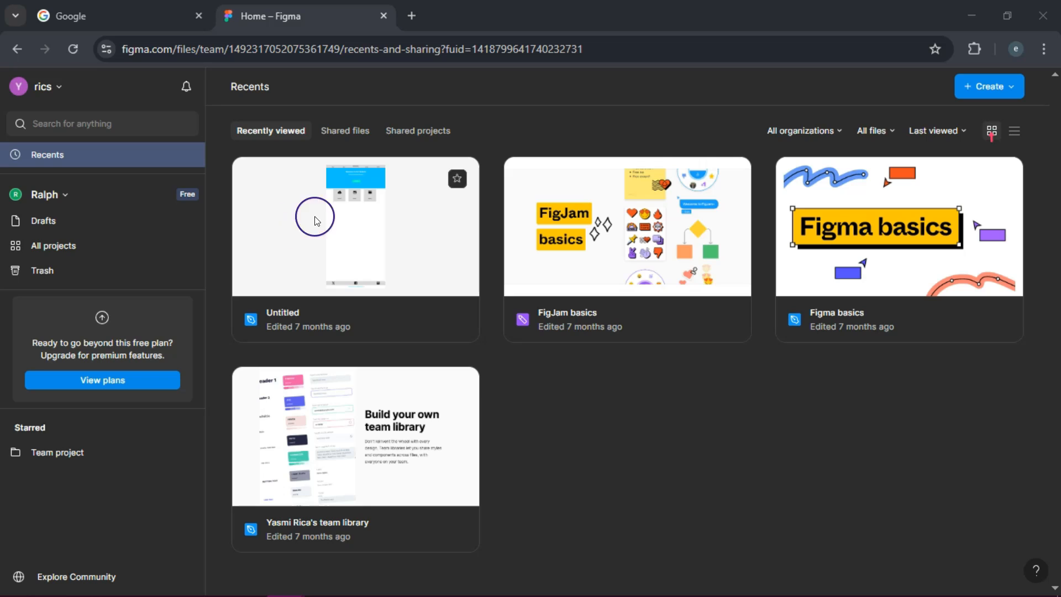
{"action": "left_click", "coordinate": [1012, 88]}
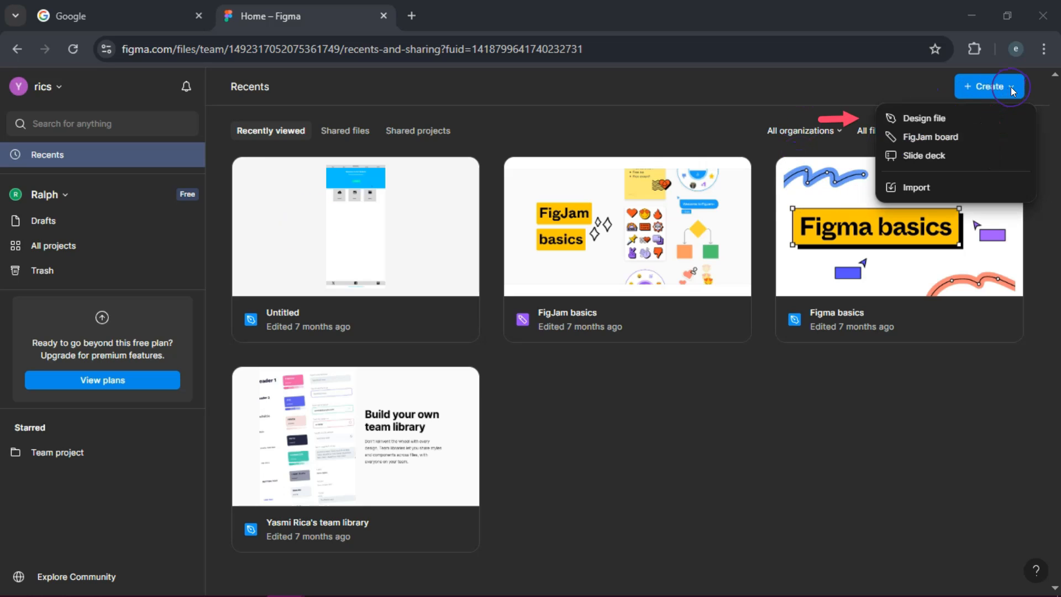
{"action": "left_click", "coordinate": [927, 120]}
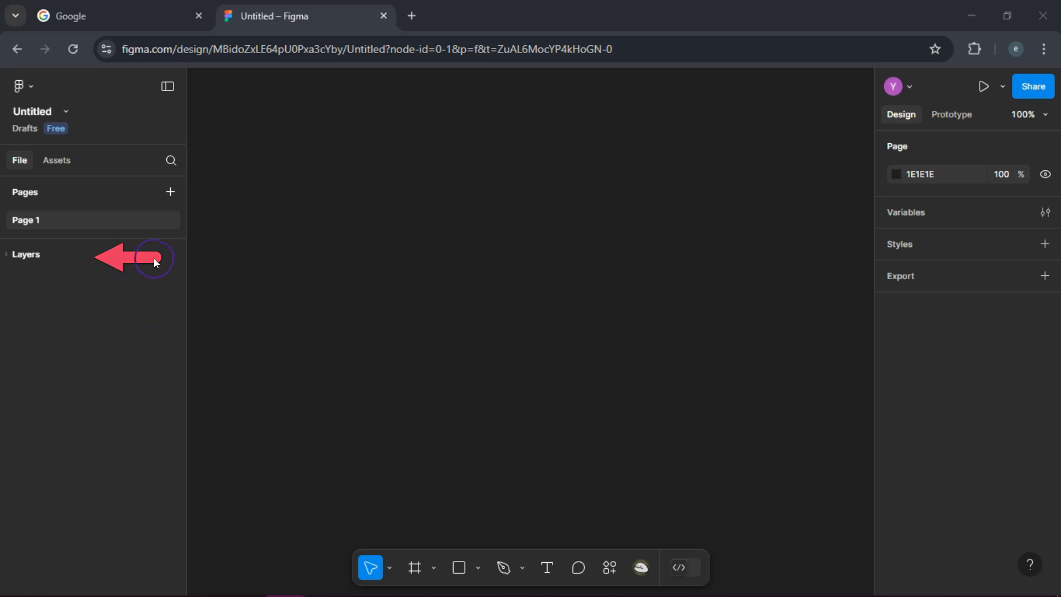
Examine the available asset libraries and the style types that can be added to the page.
{"action": "left_click", "coordinate": [58, 162]}
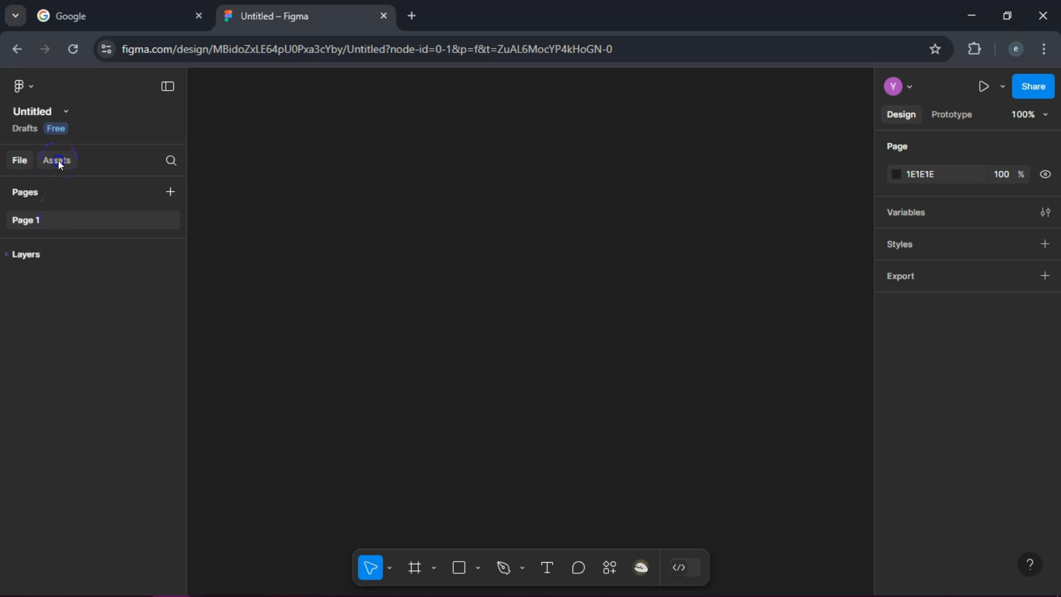
{"action": "left_click", "coordinate": [58, 160]}
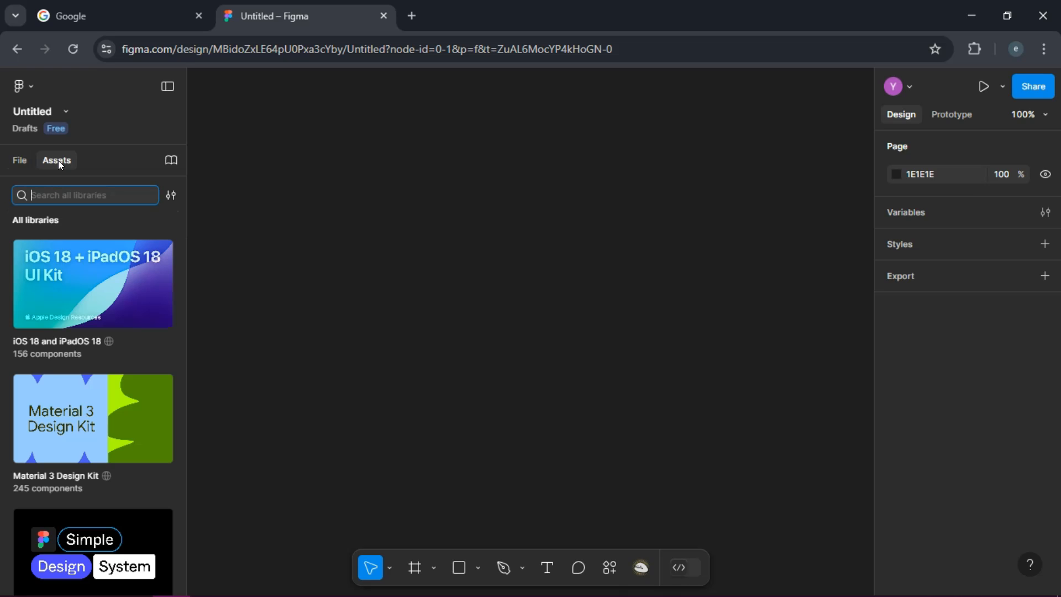
{"action": "left_click", "coordinate": [137, 281]}
{"action": "left_click", "coordinate": [19, 160]}
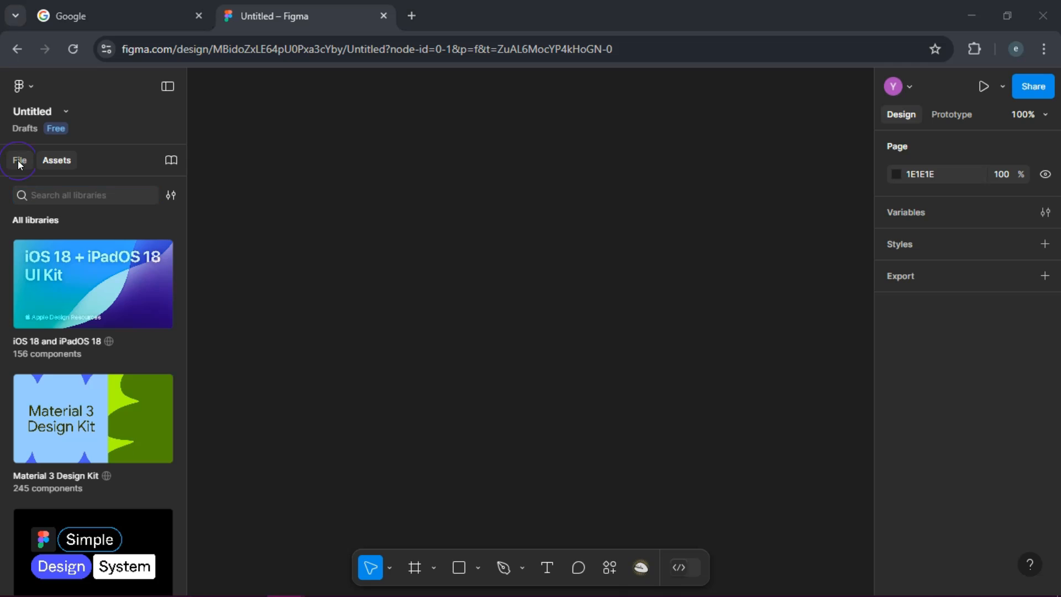
{"action": "left_click", "coordinate": [157, 201]}
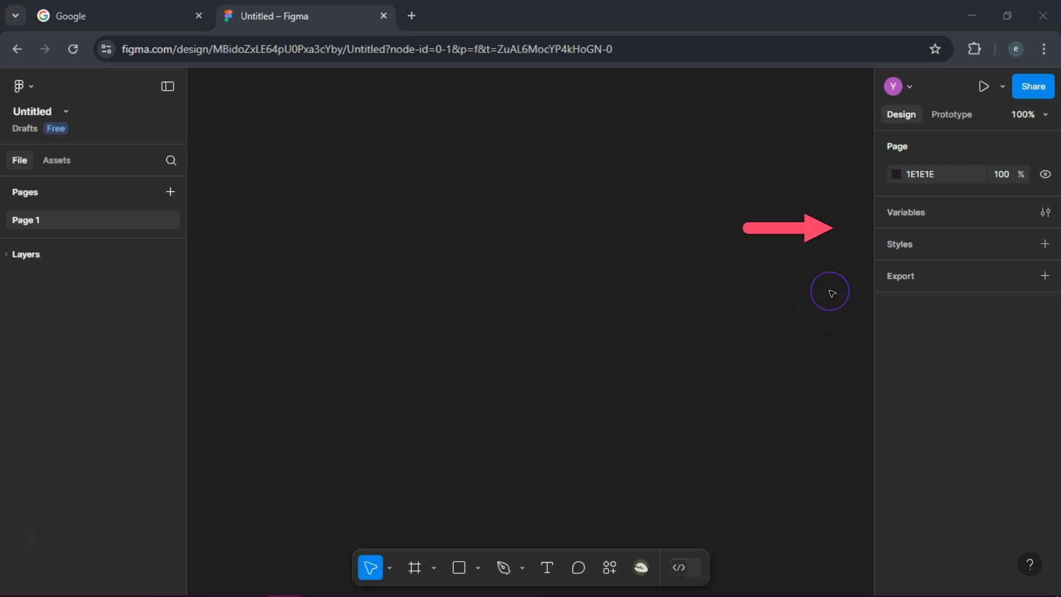
{"action": "left_click", "coordinate": [1041, 247]}
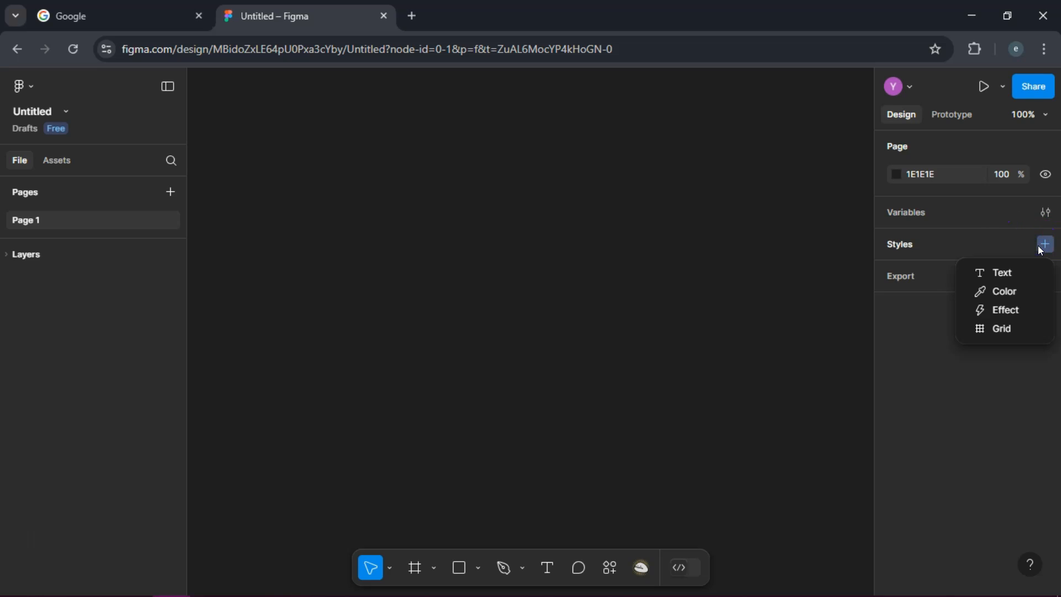
{"action": "left_click", "coordinate": [1006, 312]}
{"action": "left_click", "coordinate": [950, 375]}
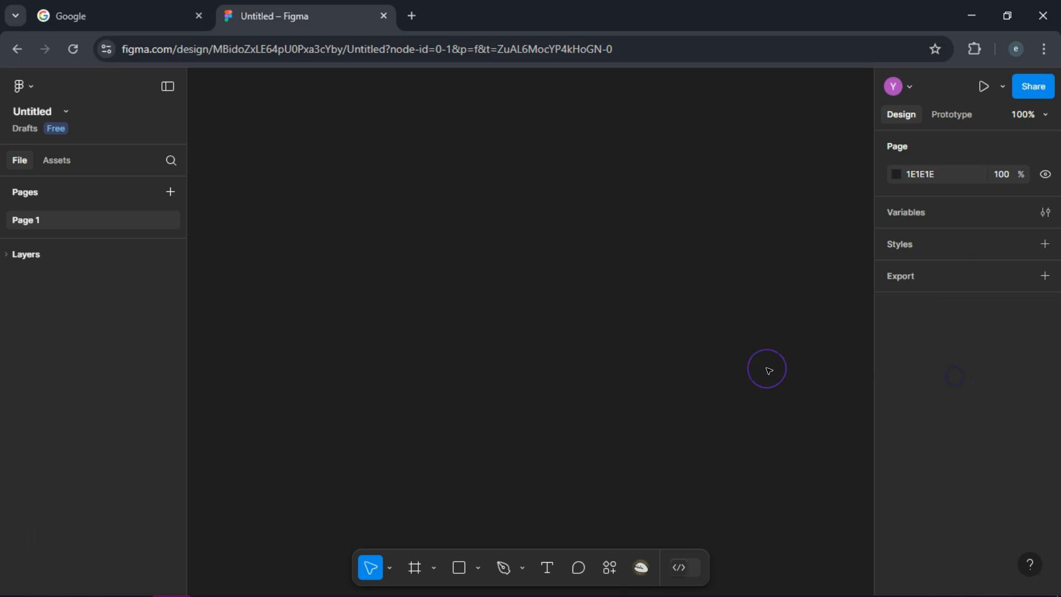
{"action": "left_click", "coordinate": [285, 596]}
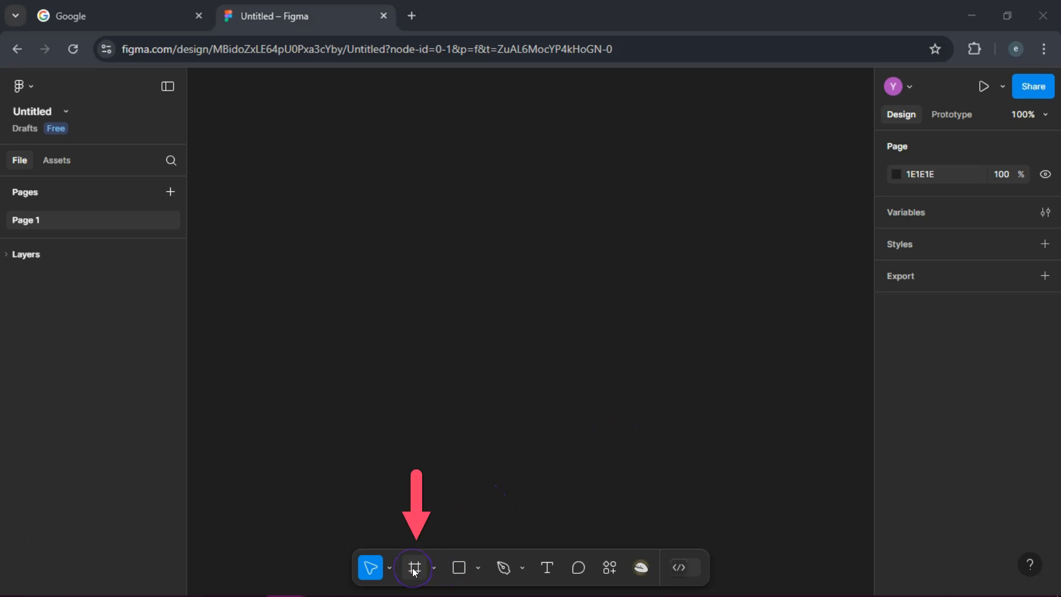
{"action": "left_click", "coordinate": [475, 471]}
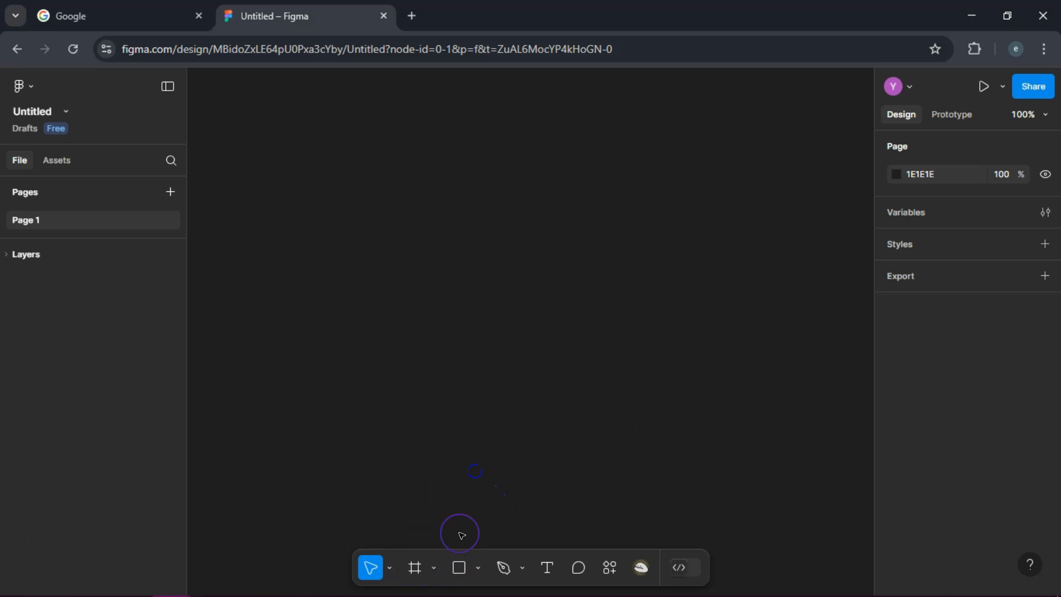
Add a 1440 × 1024 Desktop frame to the canvas and rename it "My First Frame".
{"action": "left_click", "coordinate": [415, 568]}
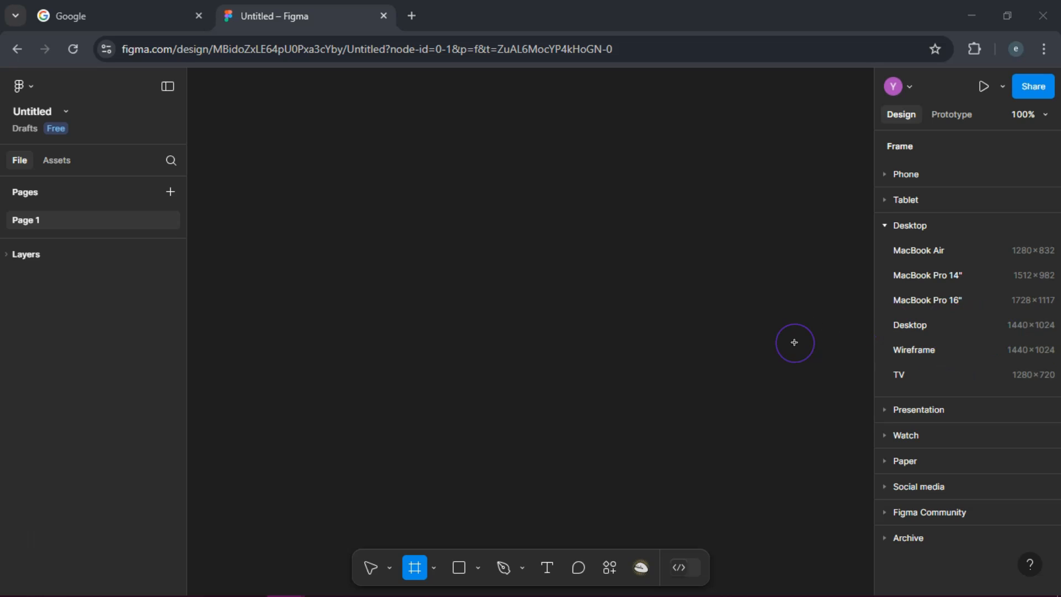
{"action": "left_click", "coordinate": [920, 326]}
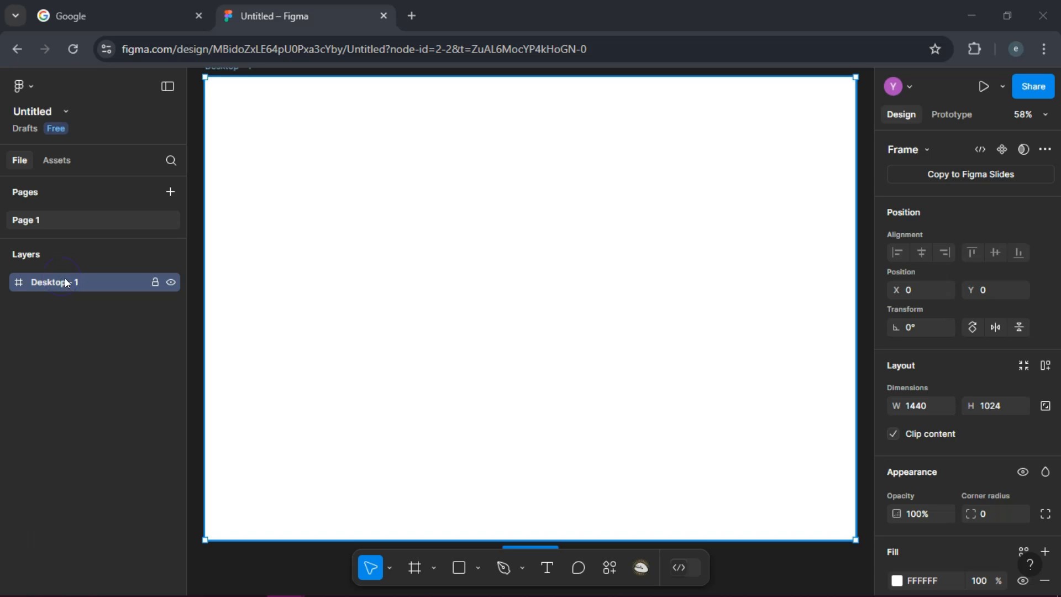
{"action": "double_click", "coordinate": [65, 282]}
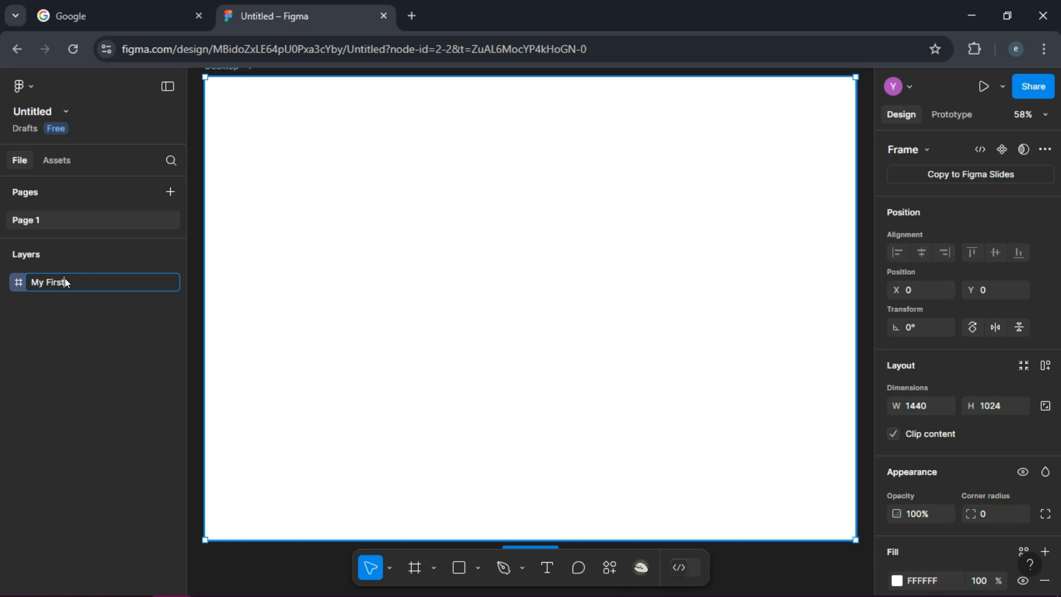
{"action": "type", "text": "My First Frame"}
{"action": "left_click", "coordinate": [102, 323]}
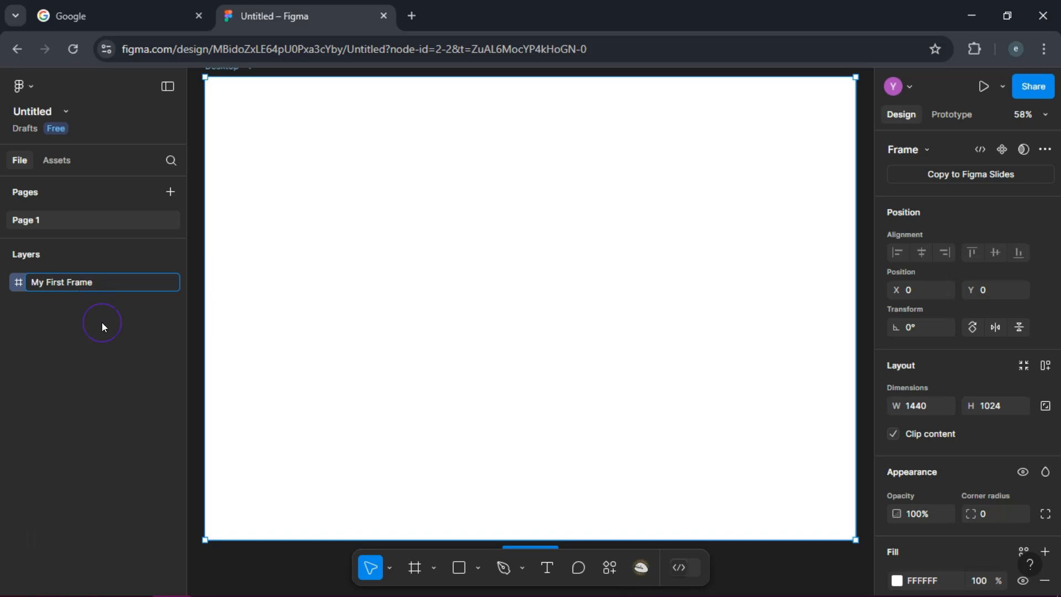
{"action": "left_click", "coordinate": [107, 333]}
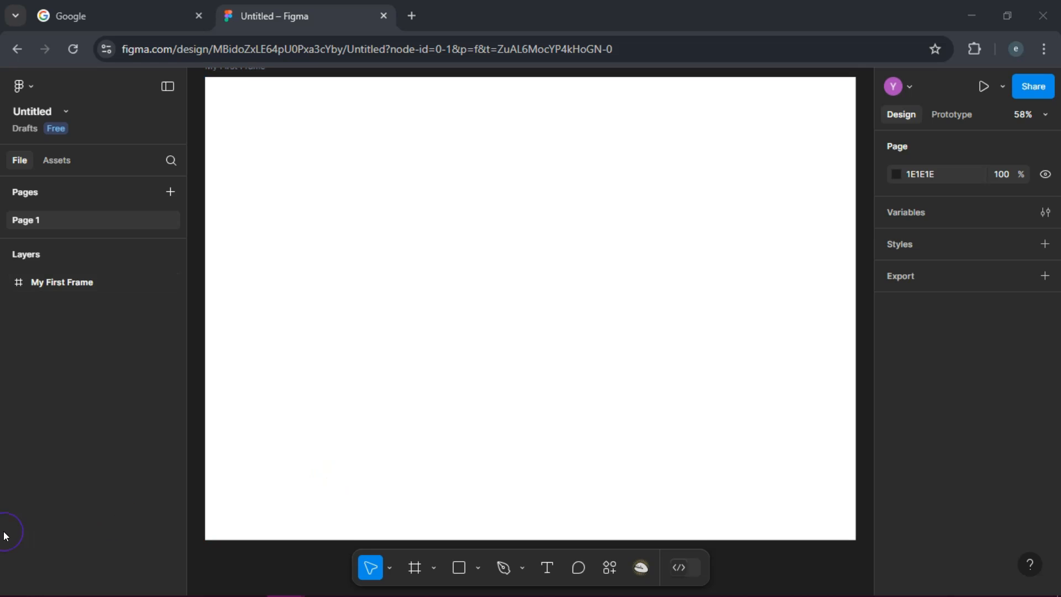
Draw a rectangle about 938 × 553 in the middle of the frame and fill it with coral red.
{"action": "left_click", "coordinate": [461, 568]}
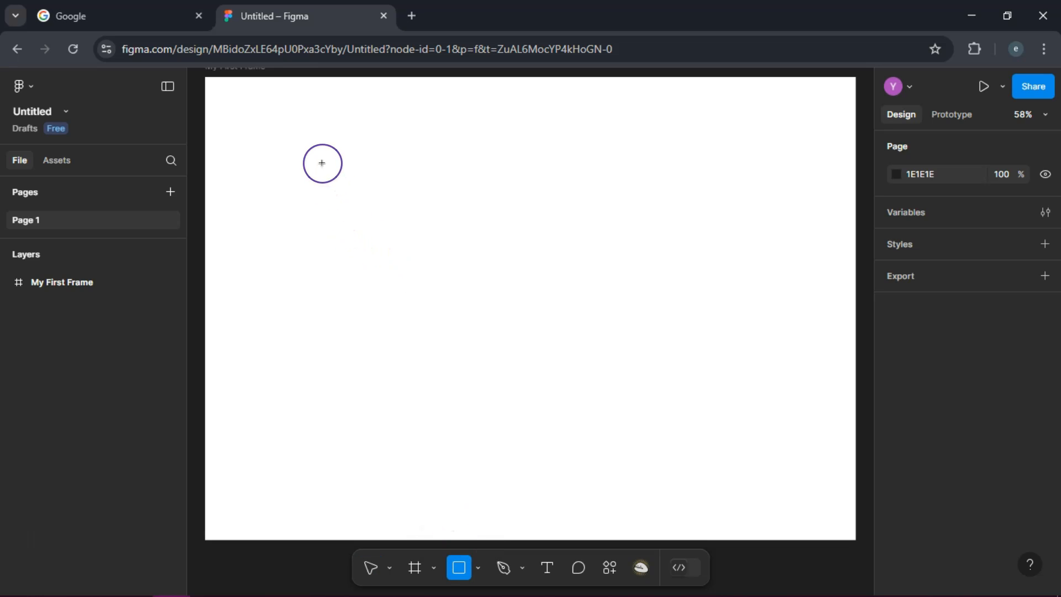
{"action": "mouse_move", "coordinate": [322, 163]}
{"action": "left_mouse_down"}
{"action": "mouse_move", "coordinate": [455, 166]}
{"action": "mouse_move", "coordinate": [547, 187]}
{"action": "mouse_move", "coordinate": [565, 251]}
{"action": "mouse_move", "coordinate": [710, 329]}
{"action": "mouse_move", "coordinate": [743, 384]}
{"action": "mouse_move", "coordinate": [750, 437]}
{"action": "mouse_move", "coordinate": [747, 413]}
{"action": "left_mouse_up"}
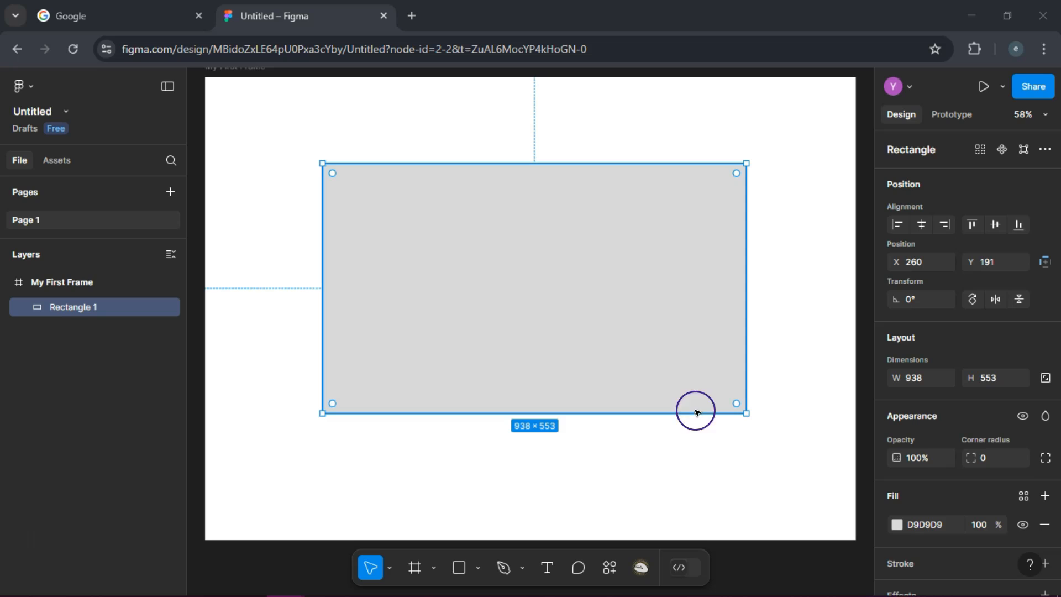
{"action": "left_click", "coordinate": [898, 524]}
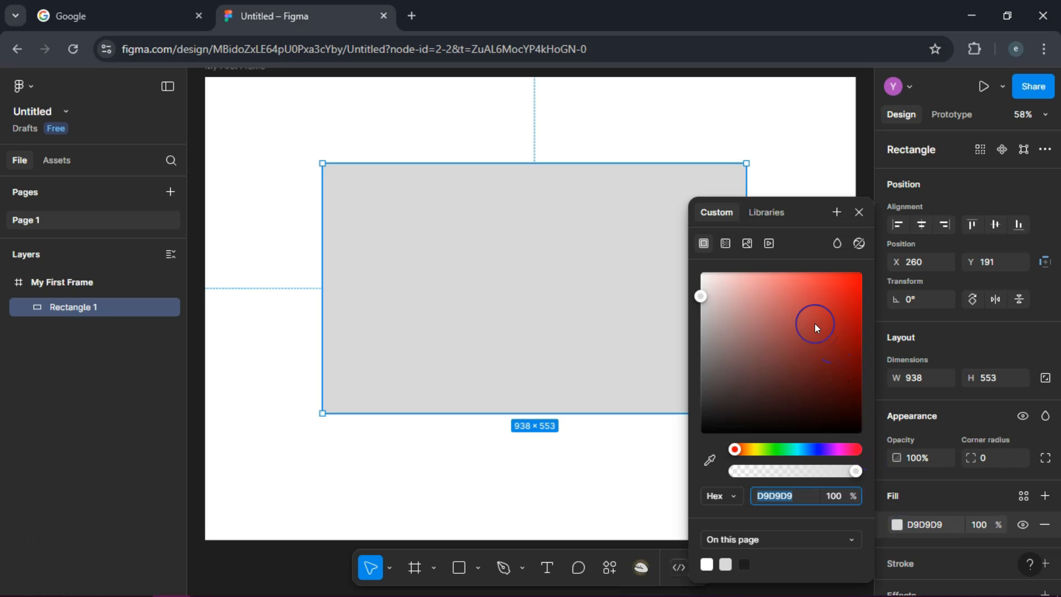
{"action": "left_click", "coordinate": [799, 279]}
{"action": "left_click", "coordinate": [640, 507]}
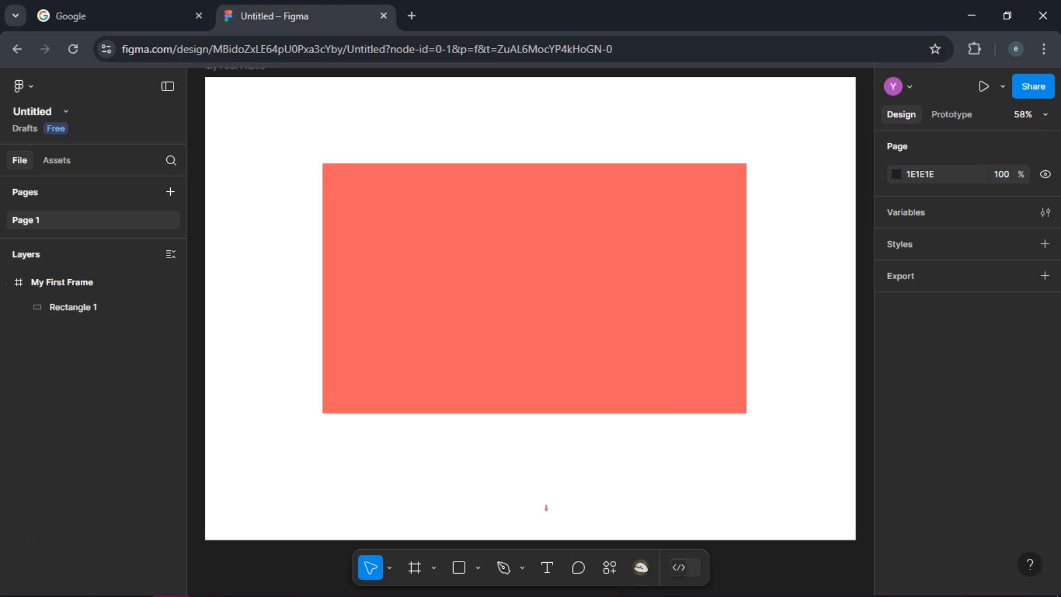
Add a text box about 492 × 272 inside the coral rectangle containing "Hello, Figma!".
{"action": "left_click", "coordinate": [548, 568]}
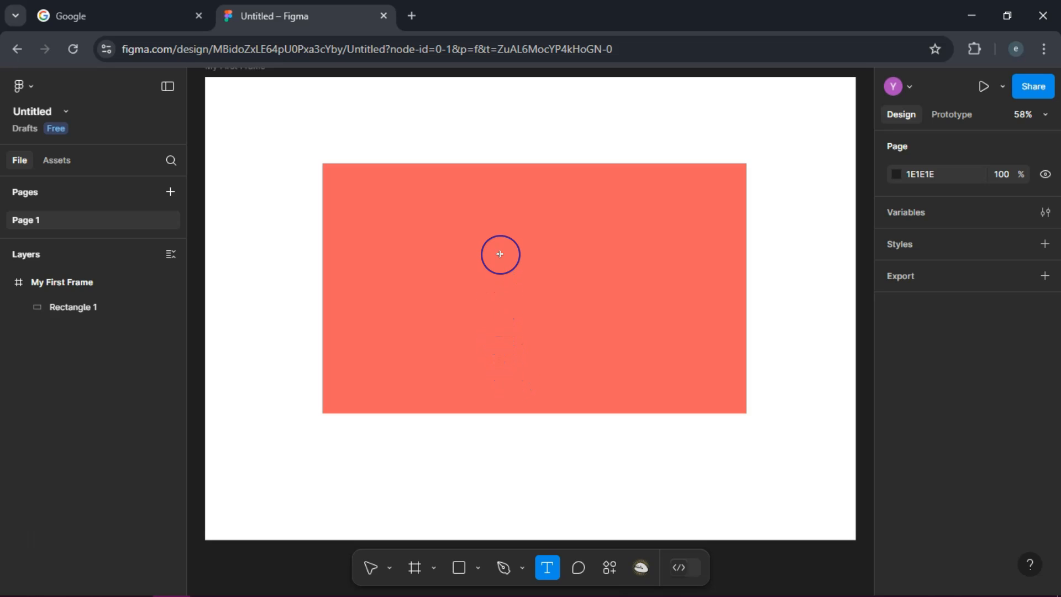
{"action": "left_click_drag", "start_coordinate": [433, 226], "coordinate": [639, 350]}
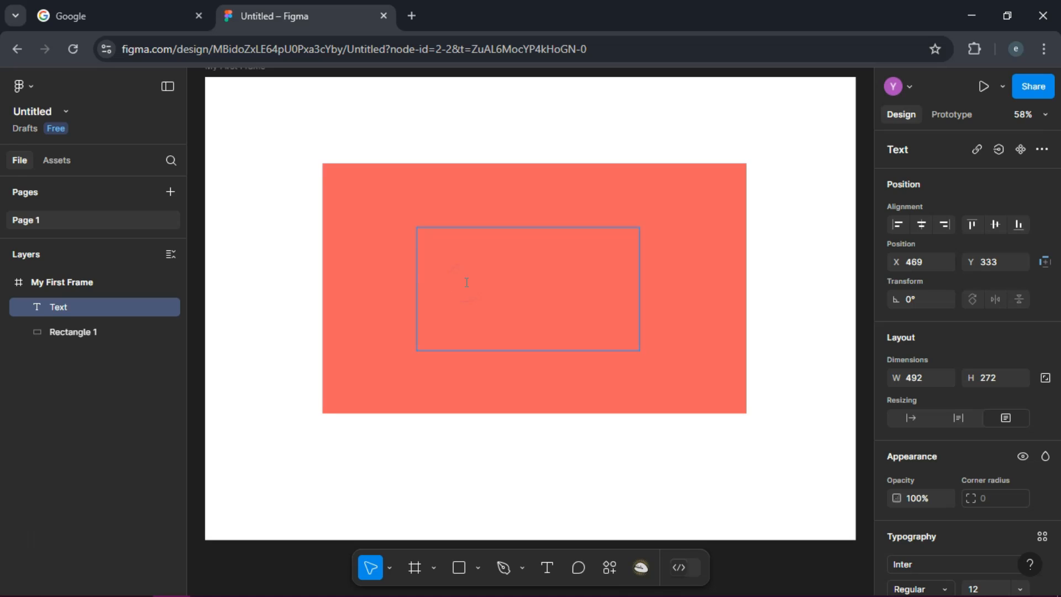
{"action": "type", "text": "Hello, Figma"}
Center the "Hello, Figma!" text horizontally within its text box.
{"action": "left_click_drag", "start_coordinate": [466, 282], "coordinate": [413, 281]}
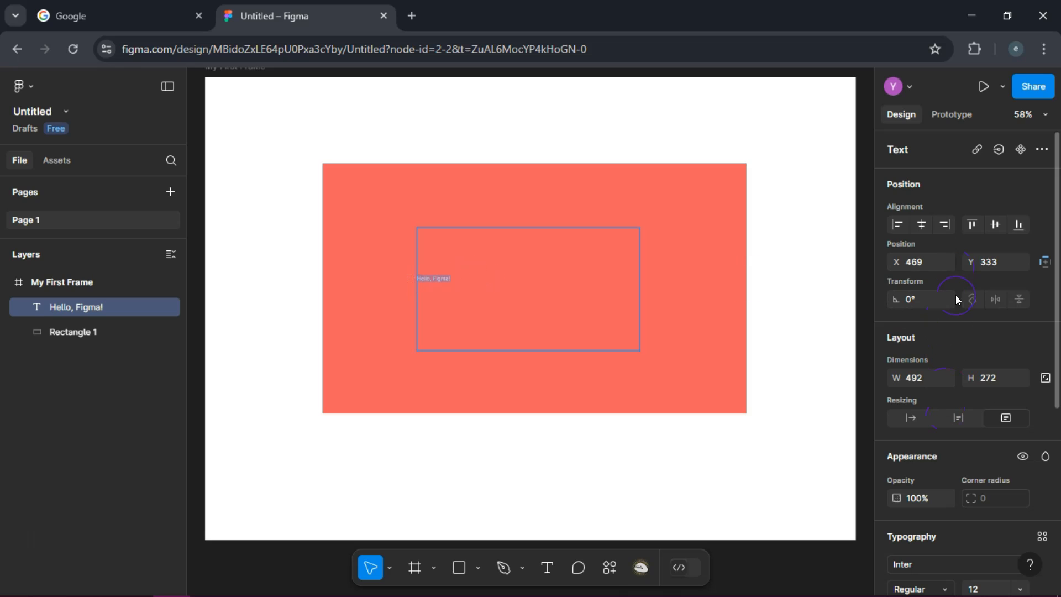
{"action": "left_click_drag", "start_coordinate": [1058, 364], "coordinate": [1057, 501]}
{"action": "left_click", "coordinate": [920, 448]}
Set the "Hello, Figma!" text to the Iceberg font at size 40.
{"action": "left_click", "coordinate": [1006, 343]}
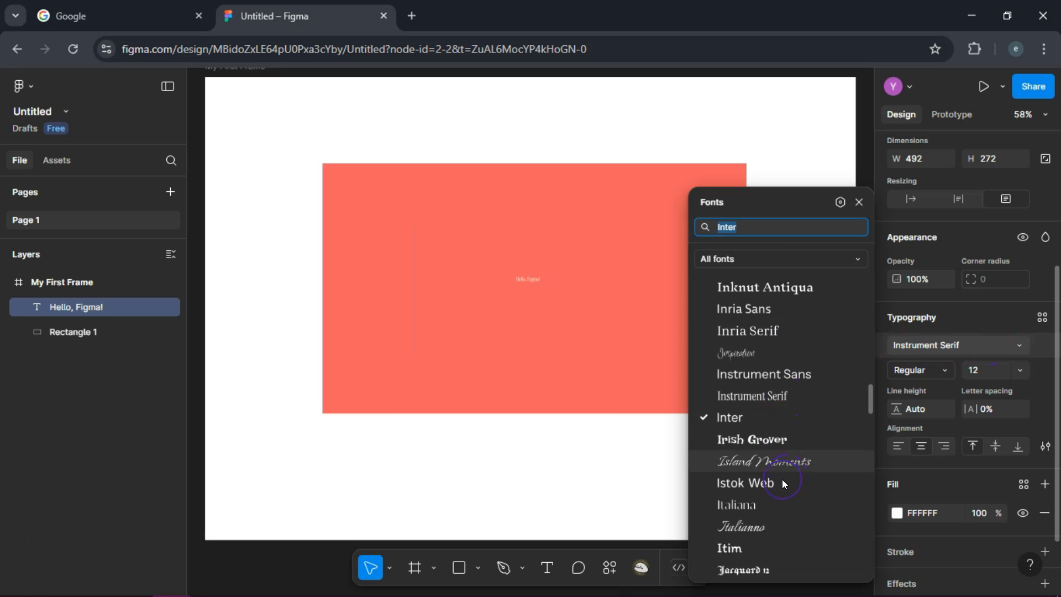
{"action": "key", "text": "BackSpace"}
{"action": "key", "text": "Up"}
{"action": "key", "text": "Up"}
{"action": "key", "text": "Up"}
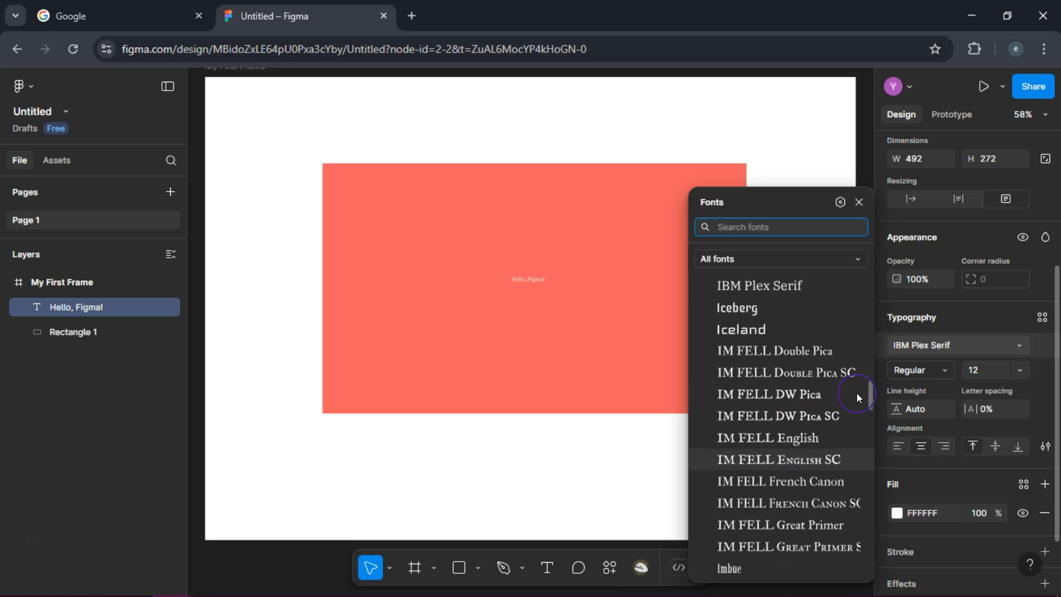
{"action": "left_click", "coordinate": [750, 310]}
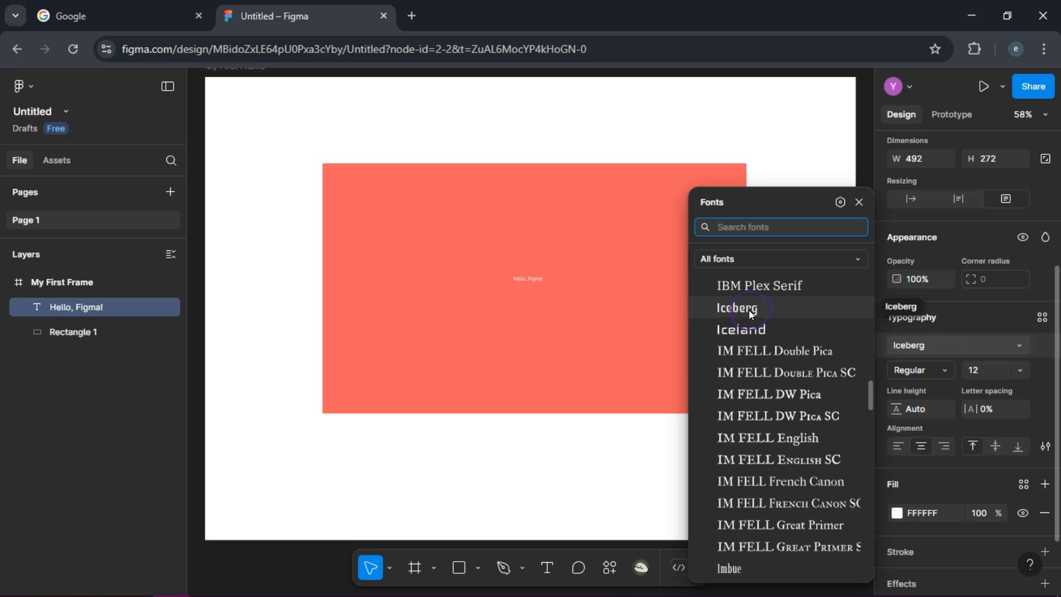
{"action": "left_click", "coordinate": [750, 310]}
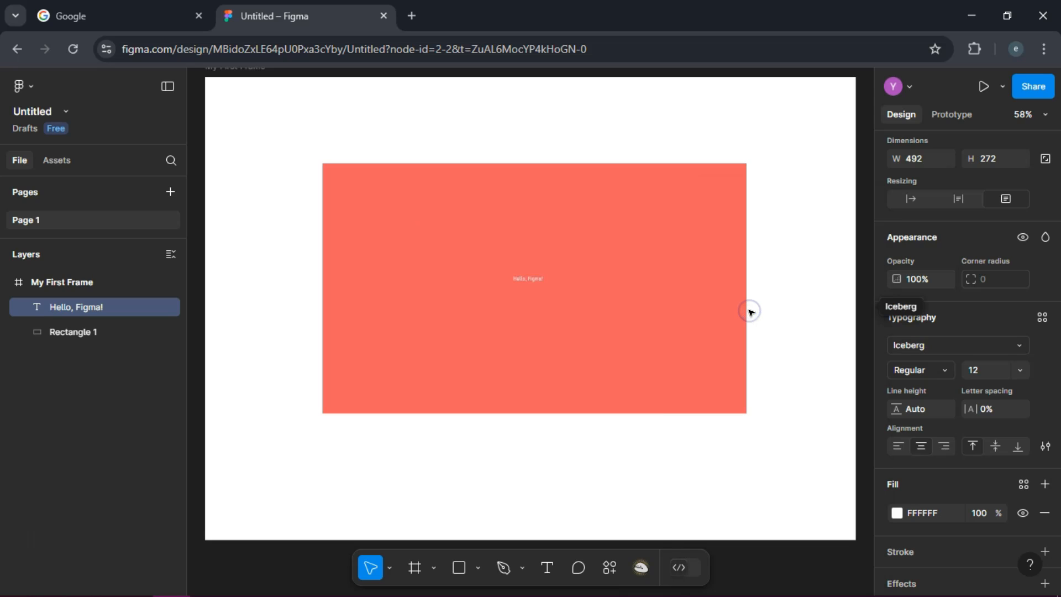
{"action": "left_click", "coordinate": [1020, 368]}
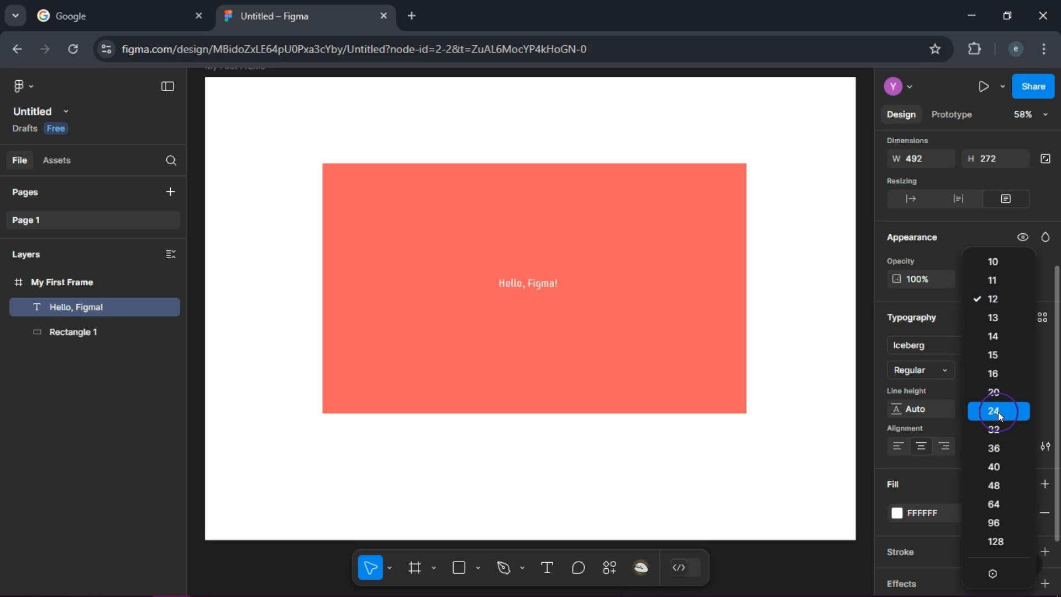
{"action": "left_click", "coordinate": [1000, 467]}
Change the fill of the "Hello, Figma!" text to cyan 12E0EF and deselect it.
{"action": "scroll", "coordinate": [1000, 465], "scroll_direction": "down", "scroll_amount": 1}
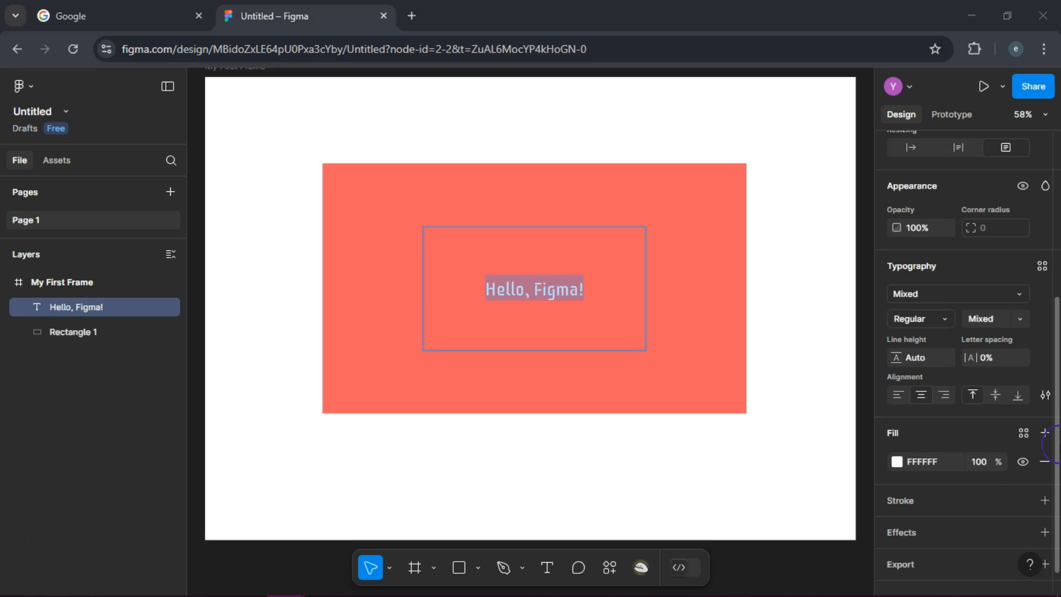
{"action": "left_click", "coordinate": [897, 462]}
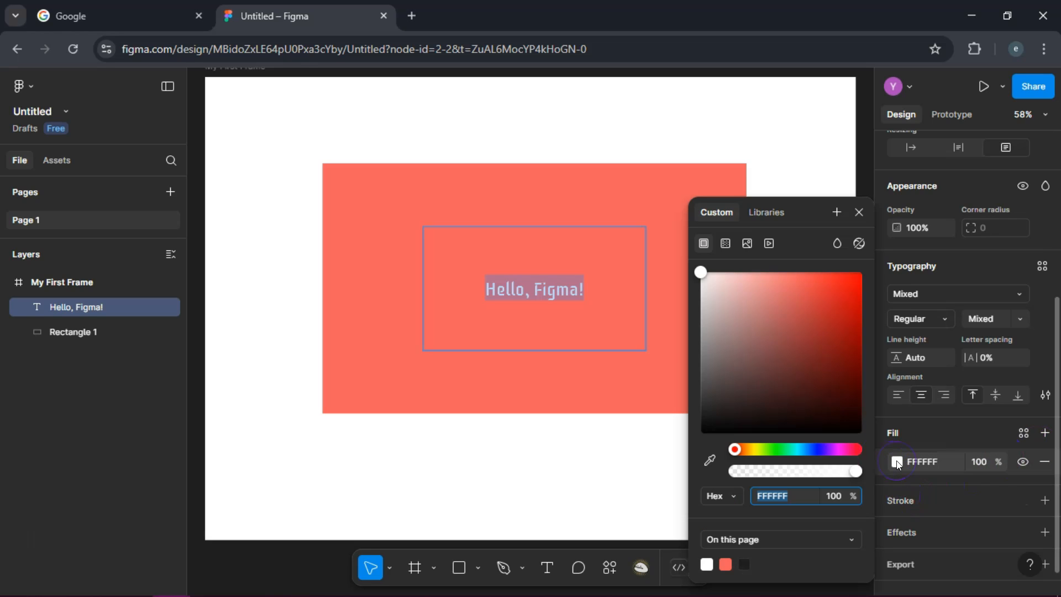
{"action": "left_click", "coordinate": [797, 448]}
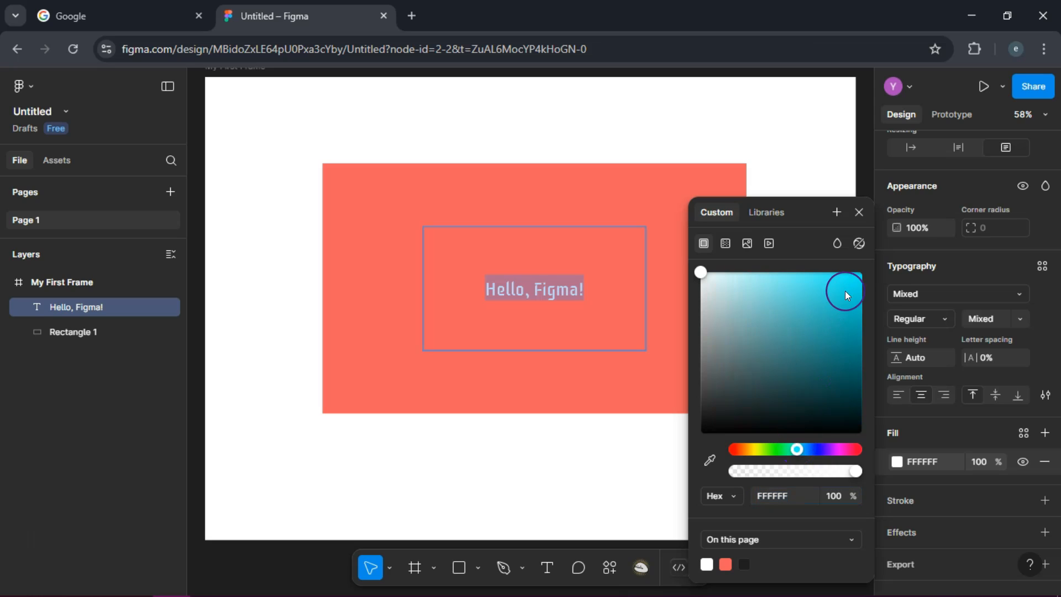
{"action": "left_click_drag", "start_coordinate": [846, 292], "coordinate": [850, 289]}
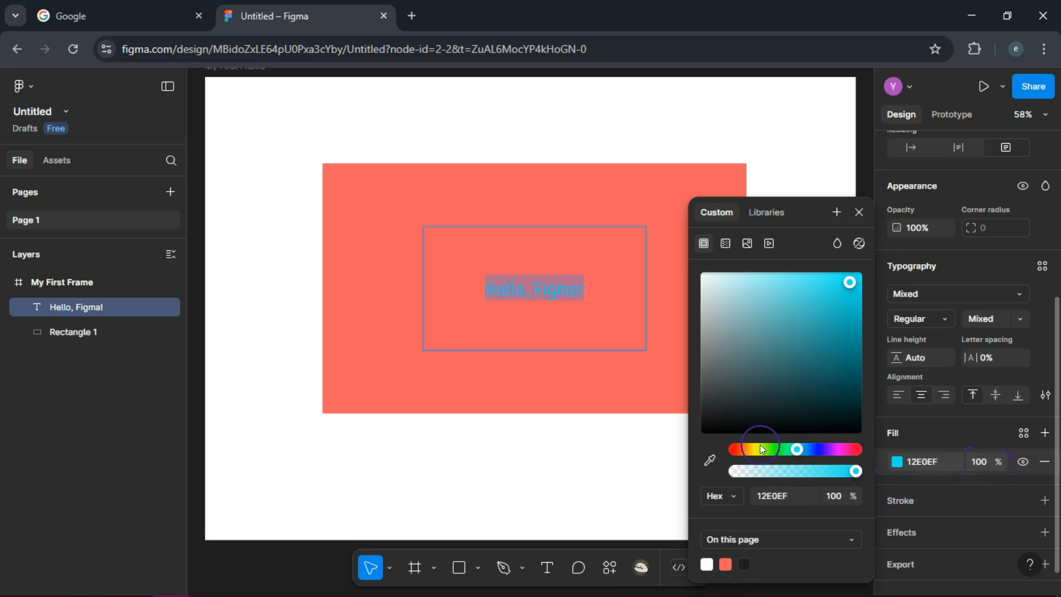
{"action": "left_click", "coordinate": [861, 209]}
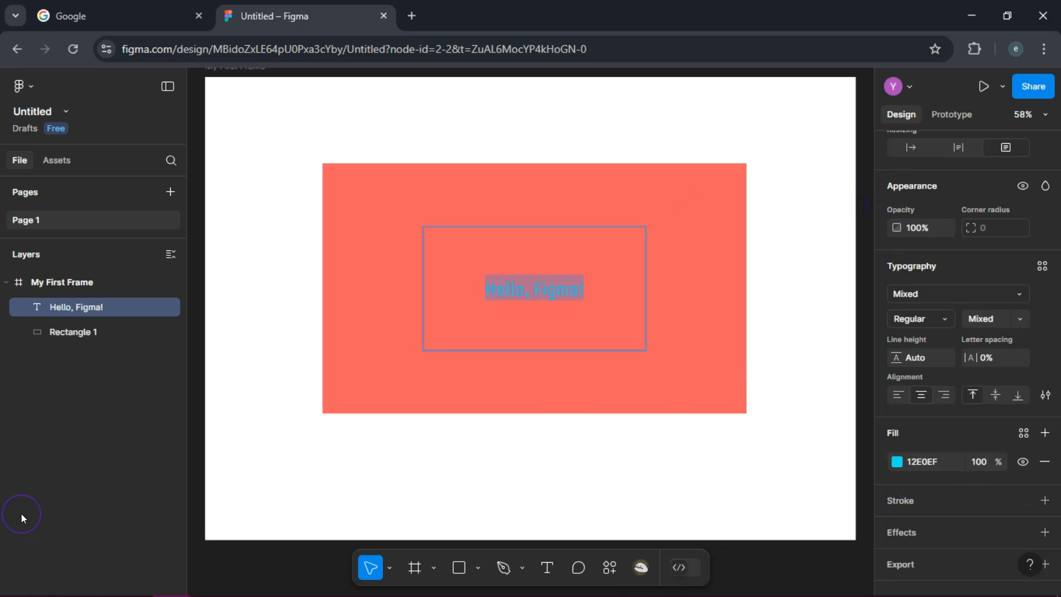
{"action": "key", "text": "Escape"}
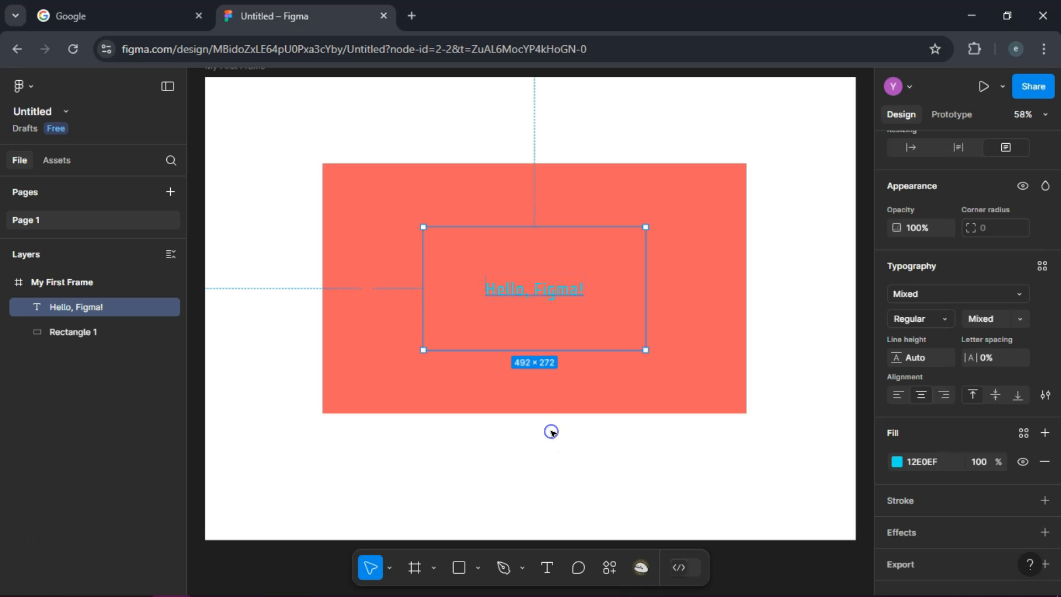
{"action": "left_click", "coordinate": [551, 432]}
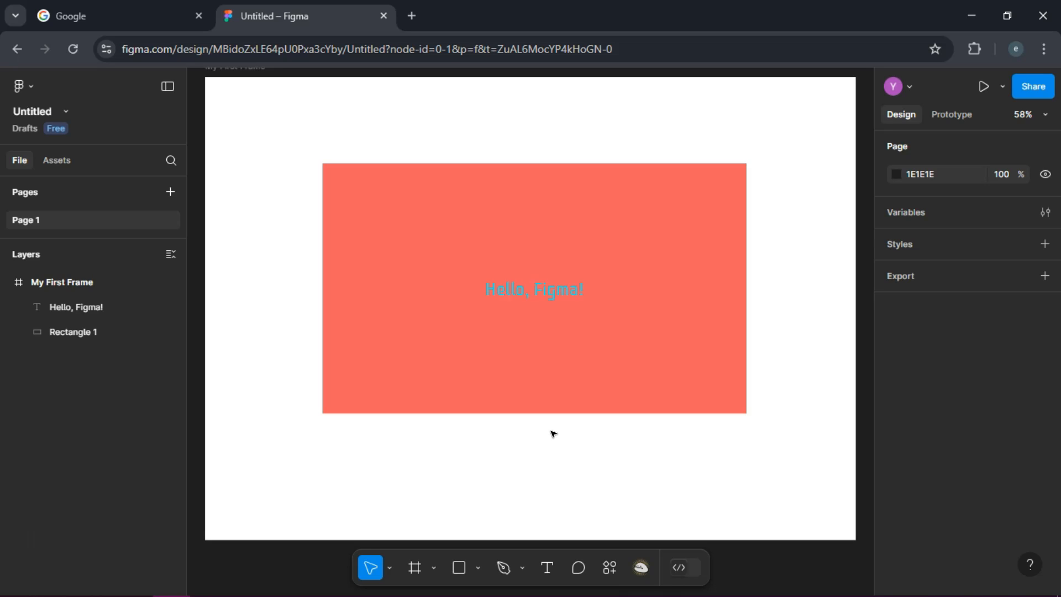
Group the coral rectangle with the "Hello, Figma!" text and expand the group in the layer list.
{"action": "left_click_drag", "start_coordinate": [554, 433], "coordinate": [561, 395]}
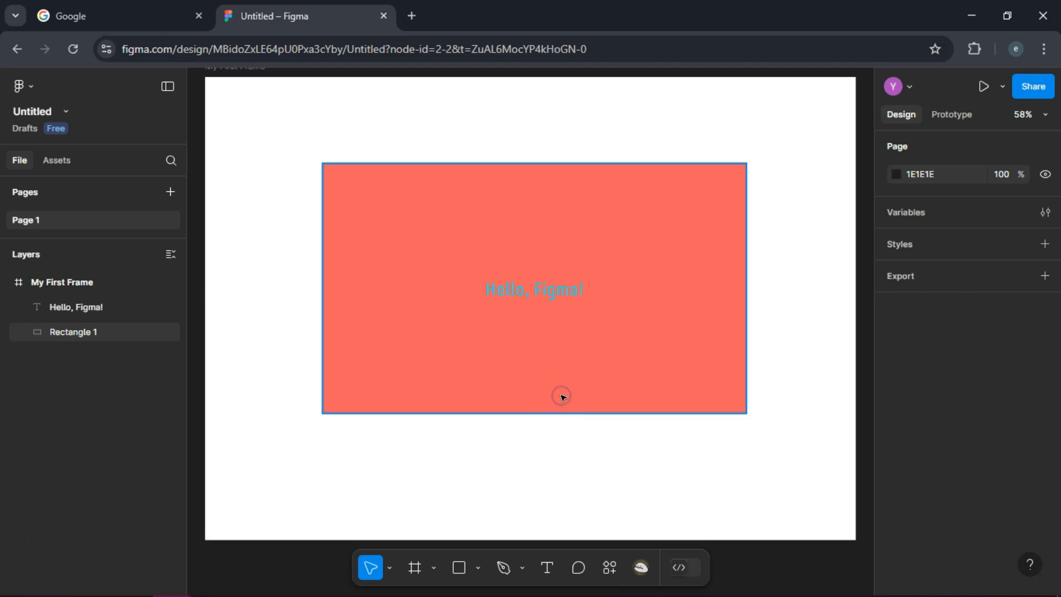
{"action": "left_click", "coordinate": [561, 396]}
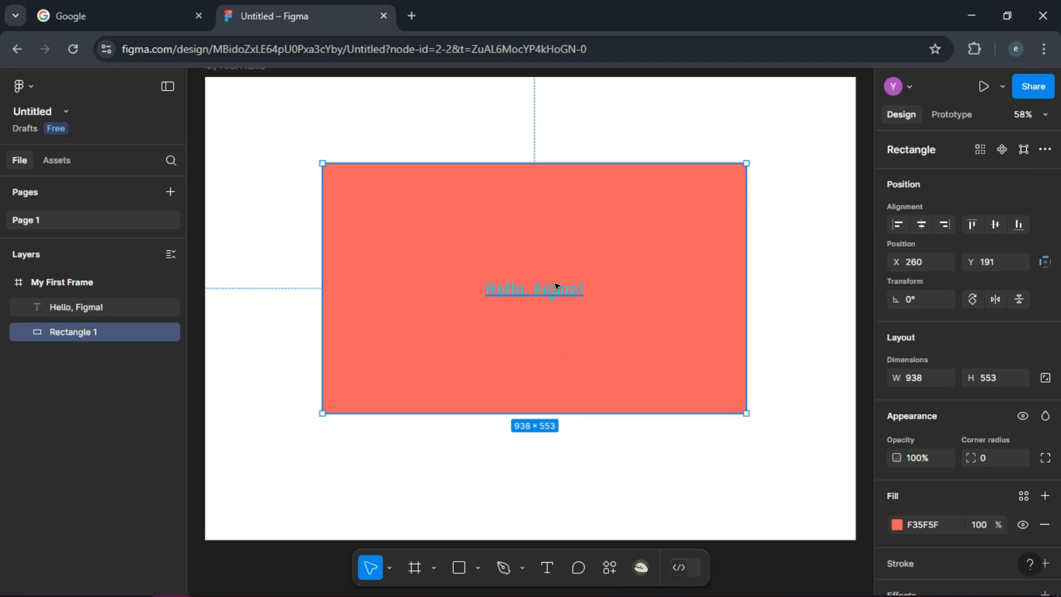
{"action": "left_click", "coordinate": [556, 285], "text": "shift"}
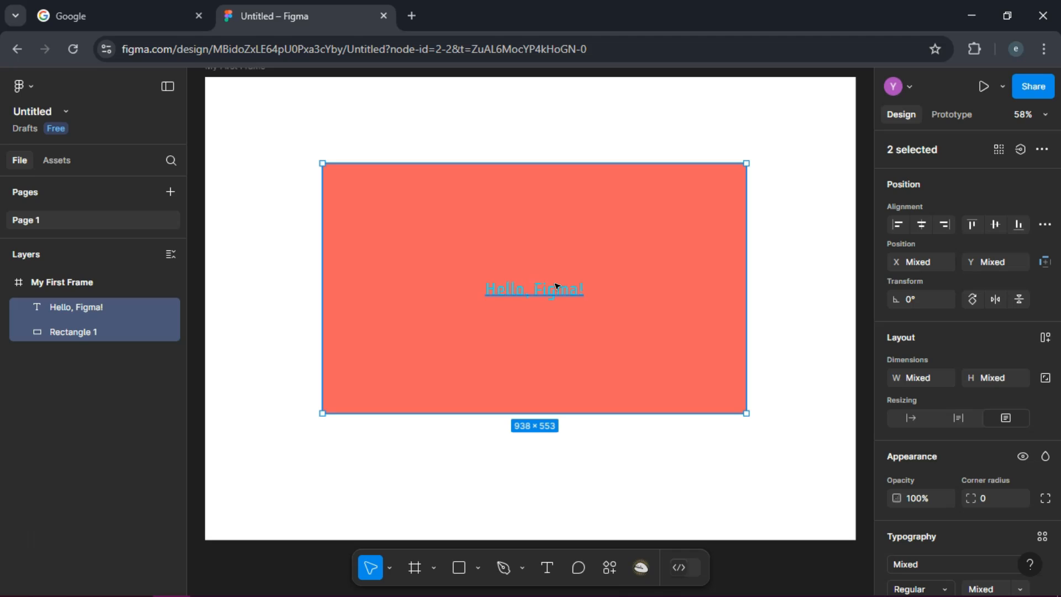
{"action": "left_click", "coordinate": [555, 286]}
{"action": "key", "text": "ctrl+g"}
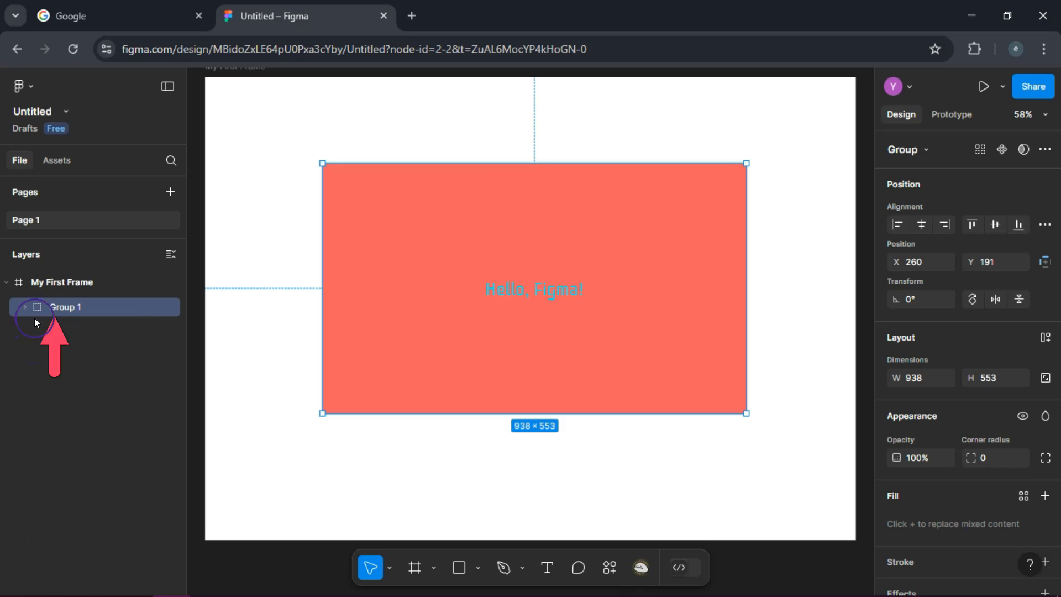
{"action": "double_click", "coordinate": [64, 308]}
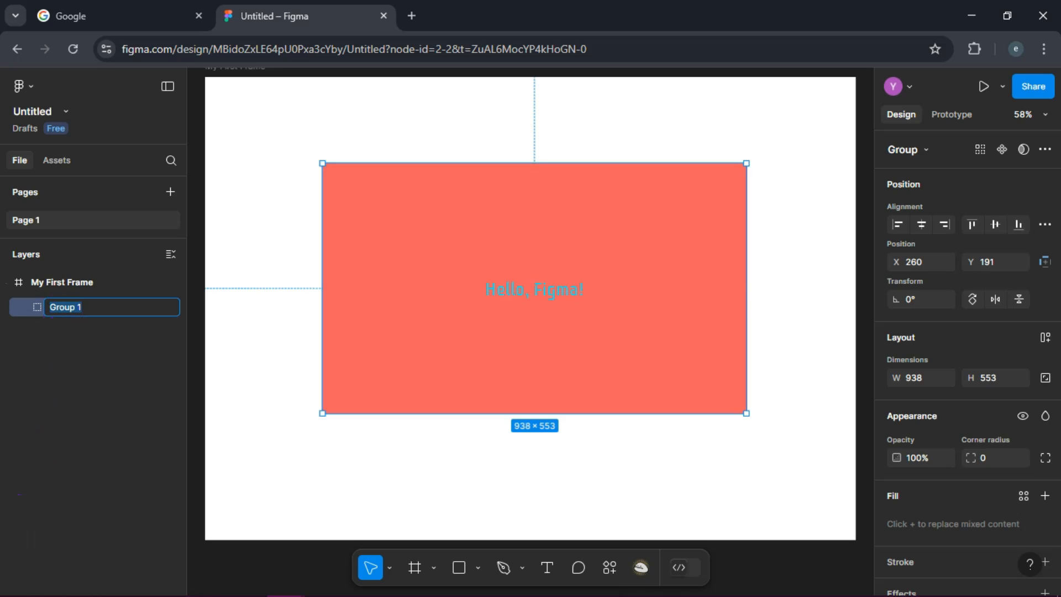
{"action": "left_click", "coordinate": [45, 310]}
{"action": "left_click", "coordinate": [24, 307]}
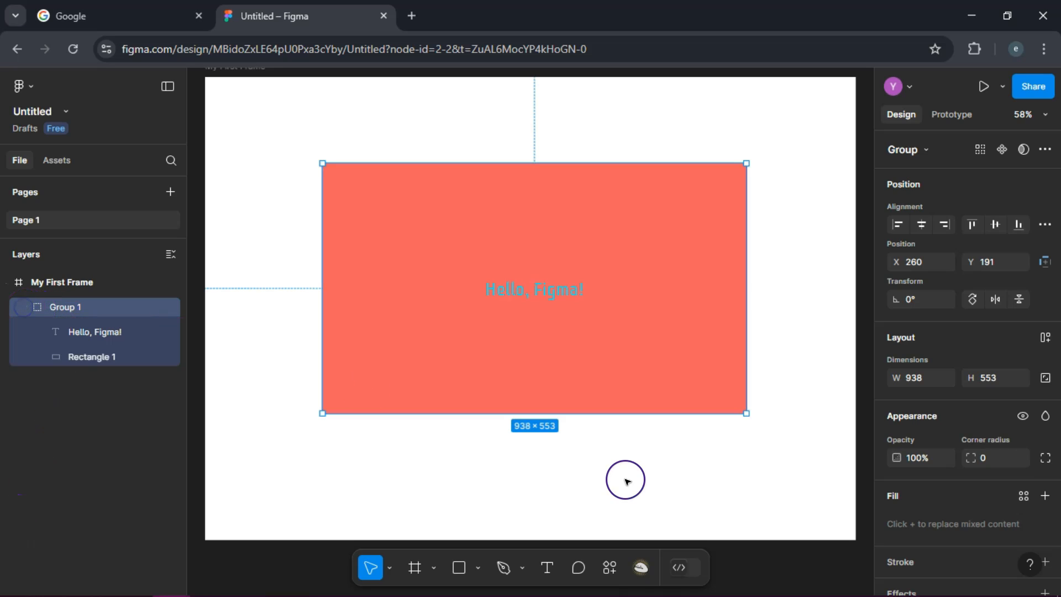
Draw an ellipse about 305 × 246 over the "Hello, Figma!" text in the middle of the coral rectangle.
{"action": "left_click", "coordinate": [478, 568]}
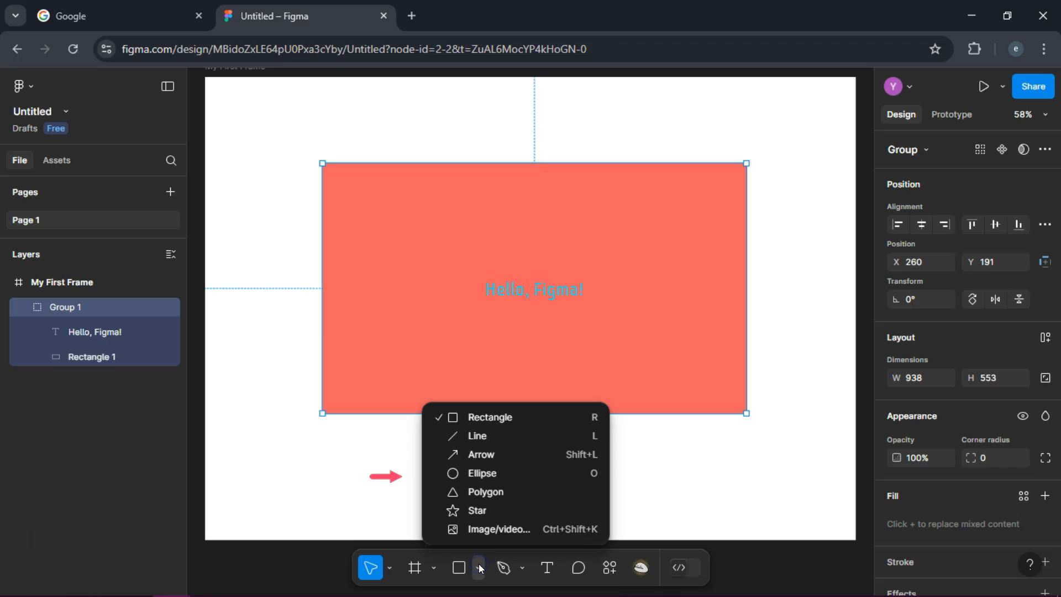
{"action": "left_click", "coordinate": [492, 469]}
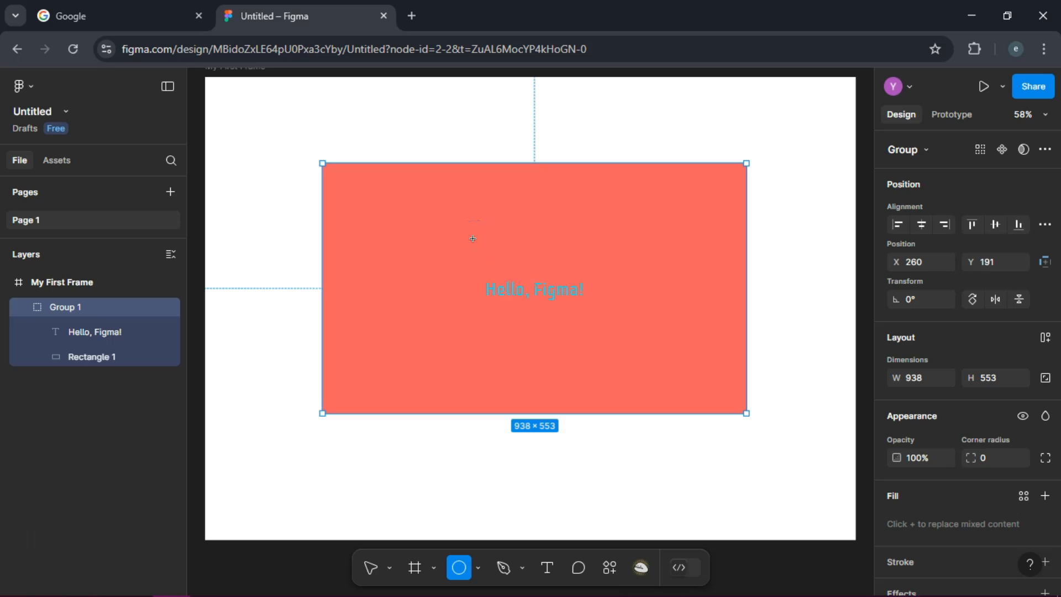
{"action": "left_click_drag", "start_coordinate": [467, 238], "coordinate": [564, 256]}
{"action": "mouse_move", "coordinate": [592, 293]}
{"action": "left_mouse_down"}
{"action": "mouse_move", "coordinate": [608, 362]}
{"action": "mouse_move", "coordinate": [605, 350]}
{"action": "left_mouse_up"}
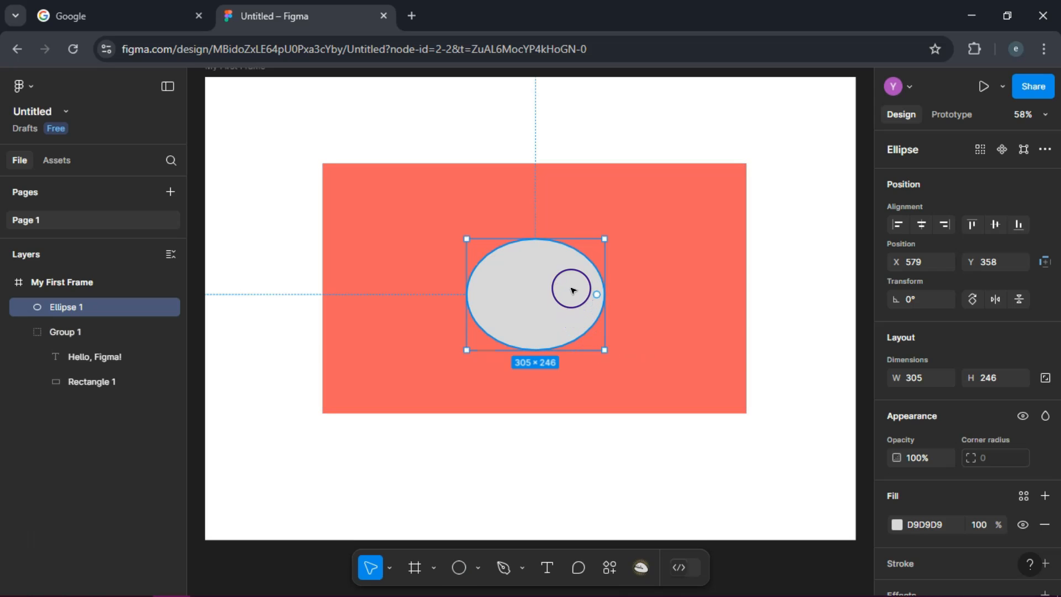
Set the ellipse's opacity to 25%.
{"action": "left_click", "coordinate": [928, 459]}
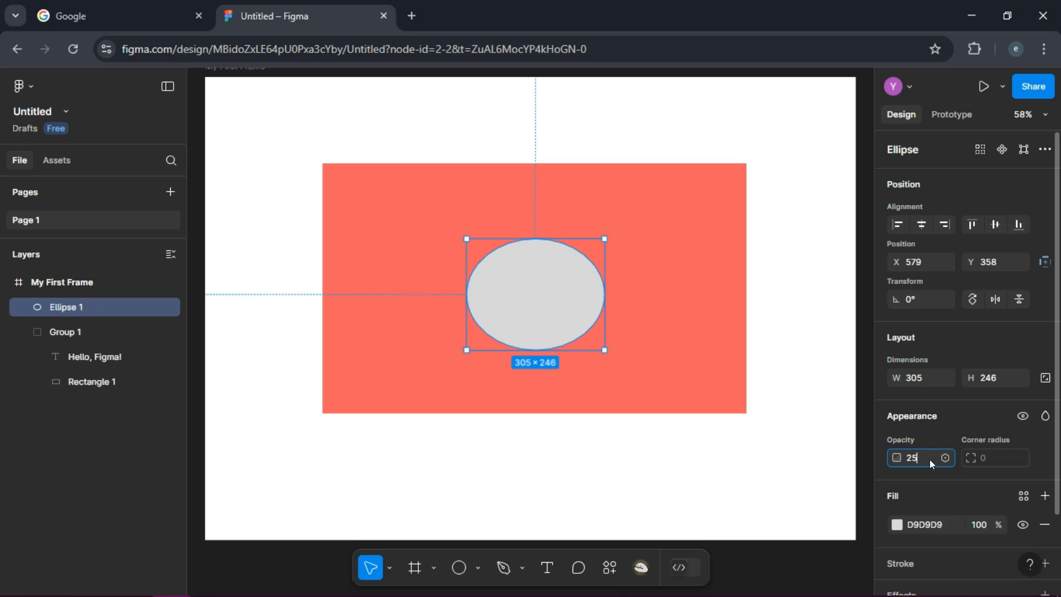
{"action": "left_click", "coordinate": [960, 419]}
{"action": "left_click", "coordinate": [963, 419]}
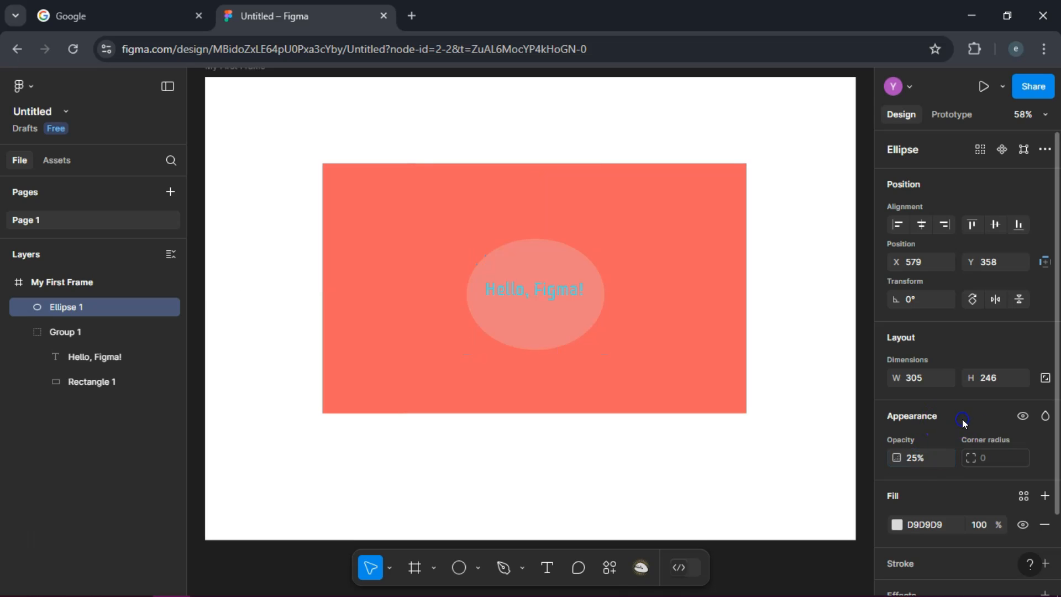
Change the ellipse's fill to dark blue 0D207E and deselect it.
{"action": "left_click", "coordinate": [903, 527]}
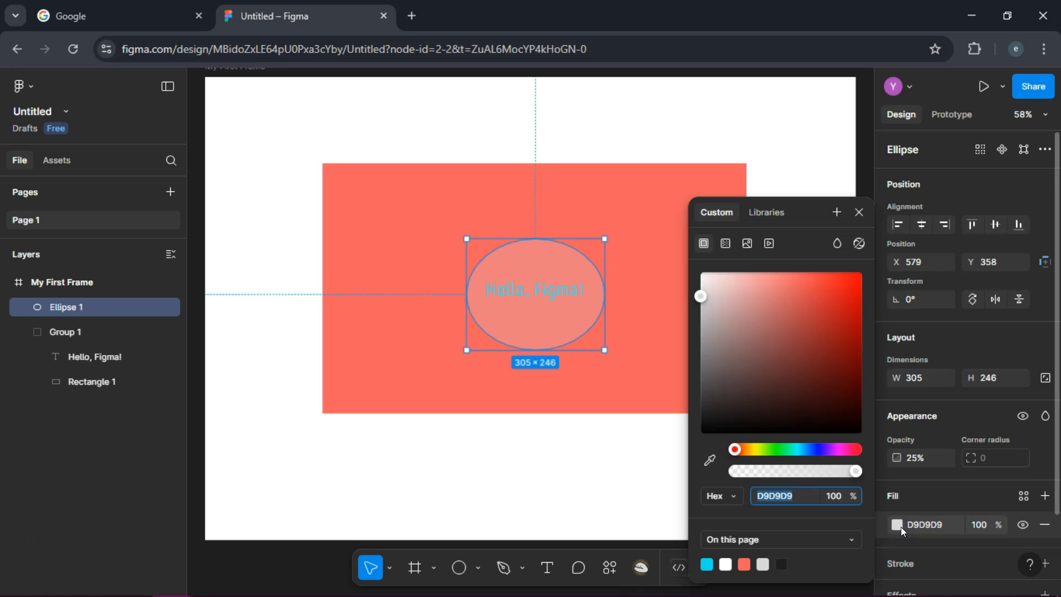
{"action": "left_click", "coordinate": [816, 330]}
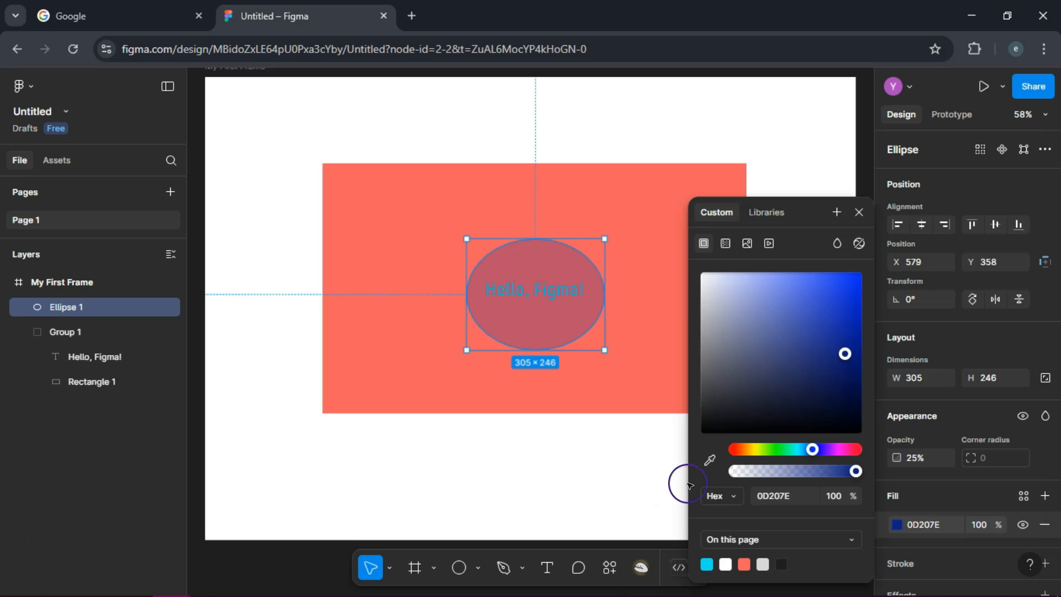
{"action": "left_click", "coordinate": [645, 431]}
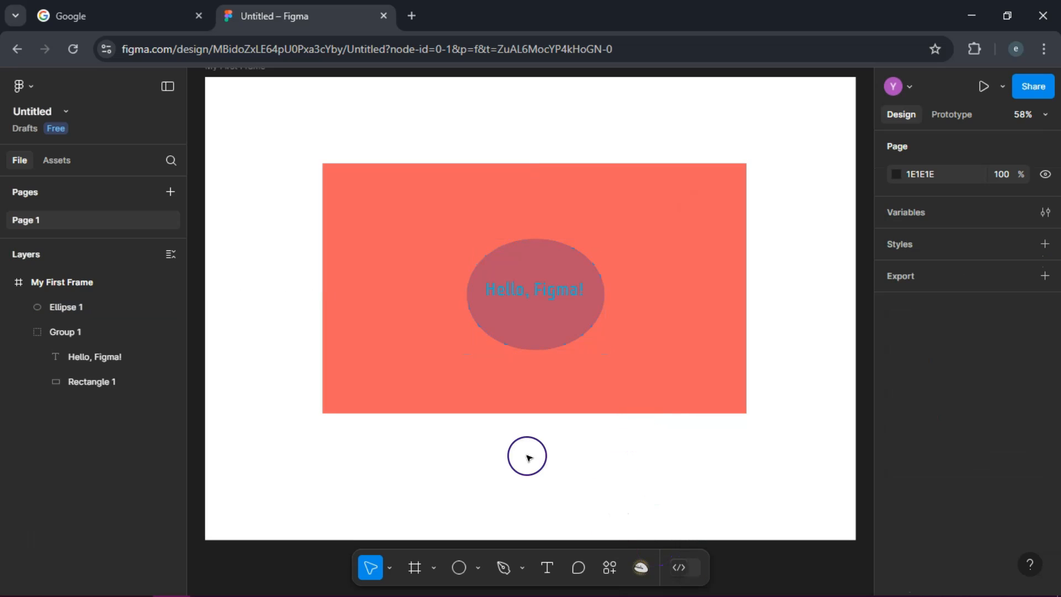
{"action": "left_click", "coordinate": [286, 596]}
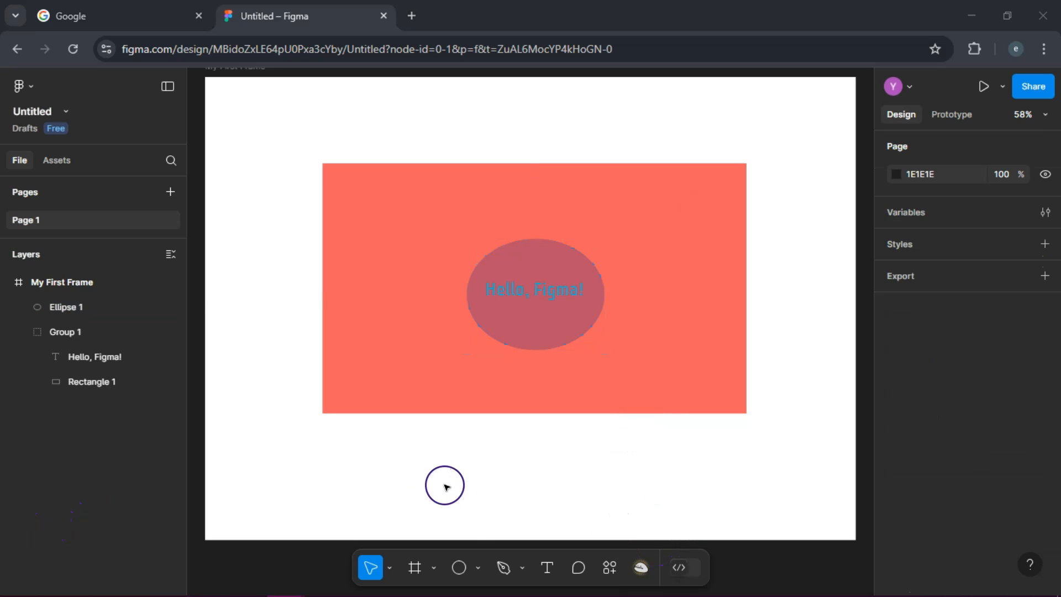
Draw a horizontal line about 270 long inside the ellipse, just beneath the "Hello, Figma!" text.
{"action": "left_click", "coordinate": [479, 567]}
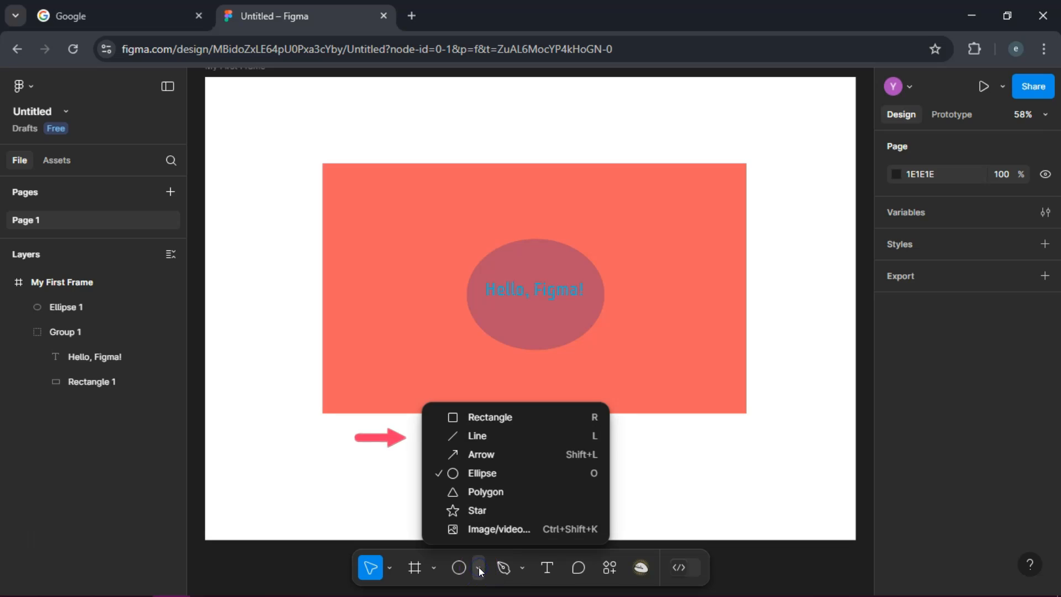
{"action": "left_click", "coordinate": [495, 439]}
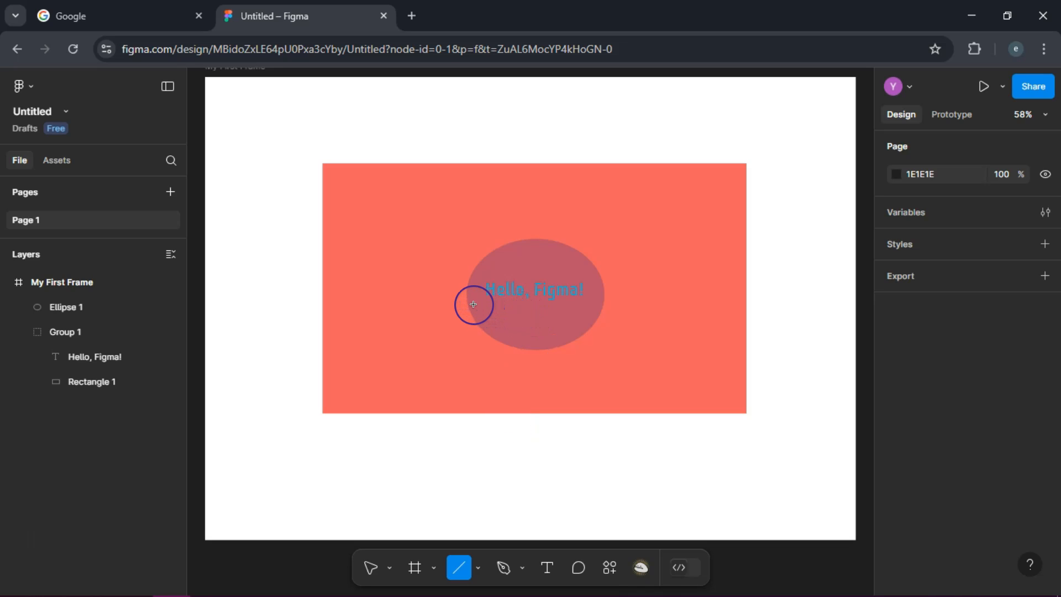
{"action": "left_click_drag", "start_coordinate": [475, 306], "coordinate": [581, 308]}
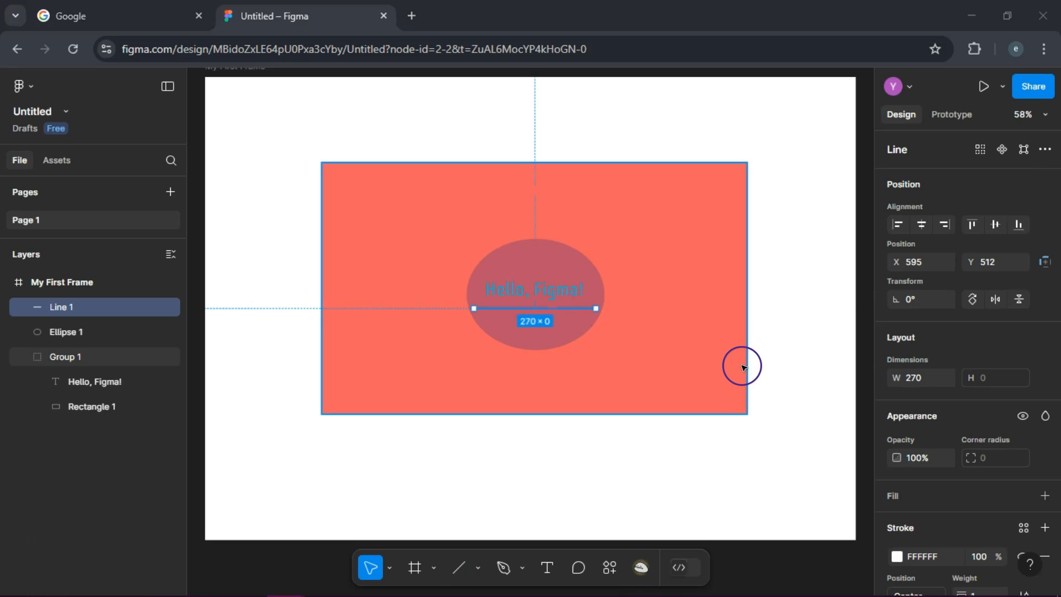
Set the stroke weight of the line beneath the text to 10.
{"action": "scroll", "coordinate": [906, 365], "scroll_direction": "down", "scroll_amount": 3}
{"action": "left_click", "coordinate": [1004, 450]}
{"action": "left_click", "coordinate": [986, 460]}
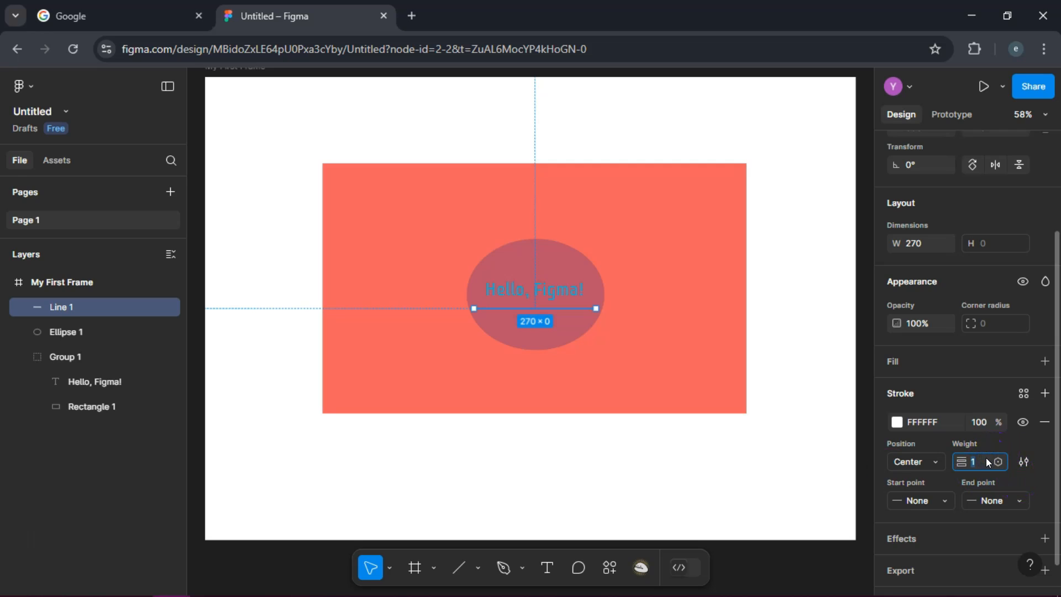
{"action": "type", "text": "10"}
{"action": "left_click", "coordinate": [1018, 442]}
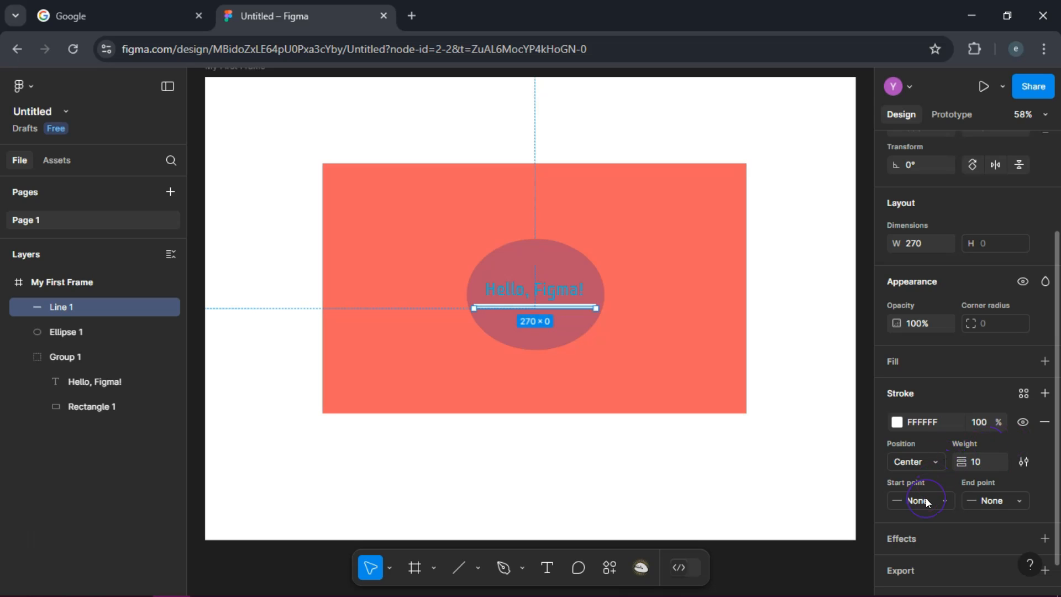
Change the line's stroke color to muted pink D2A2A2 and deselect it.
{"action": "left_click", "coordinate": [904, 420]}
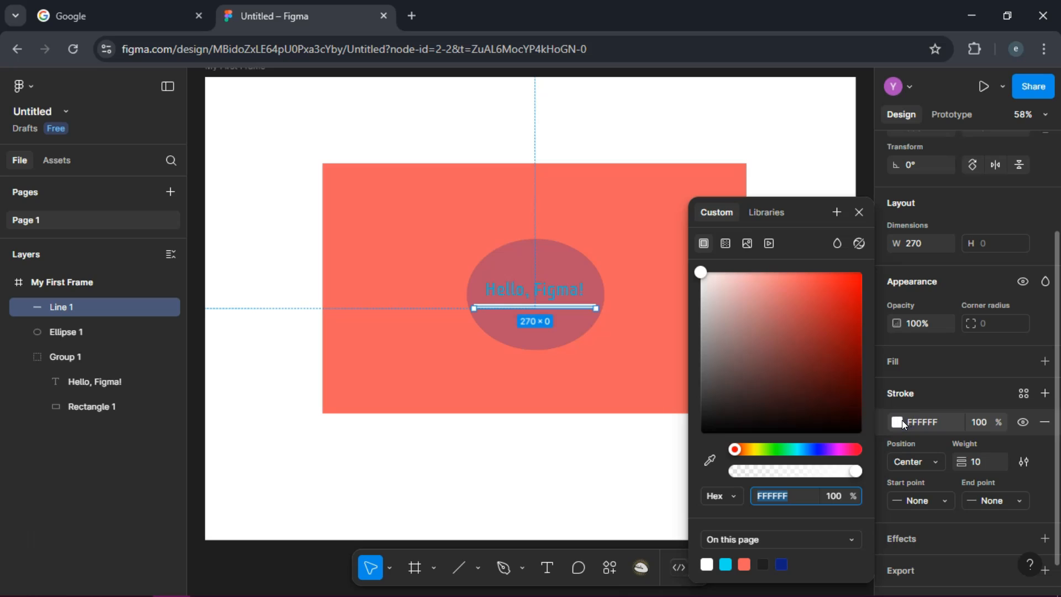
{"action": "left_click", "coordinate": [817, 386]}
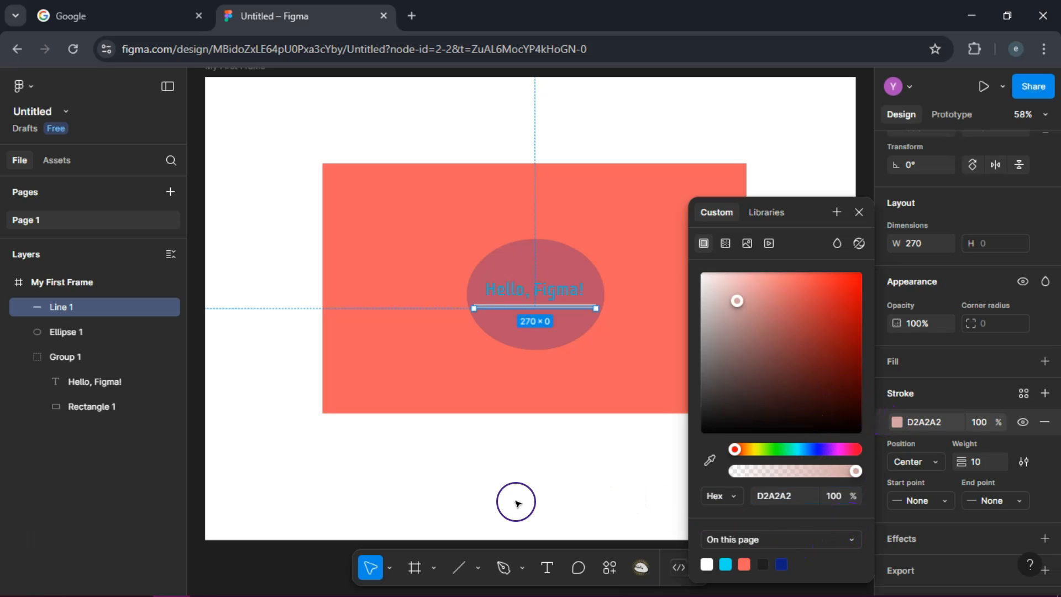
{"action": "left_click", "coordinate": [312, 450]}
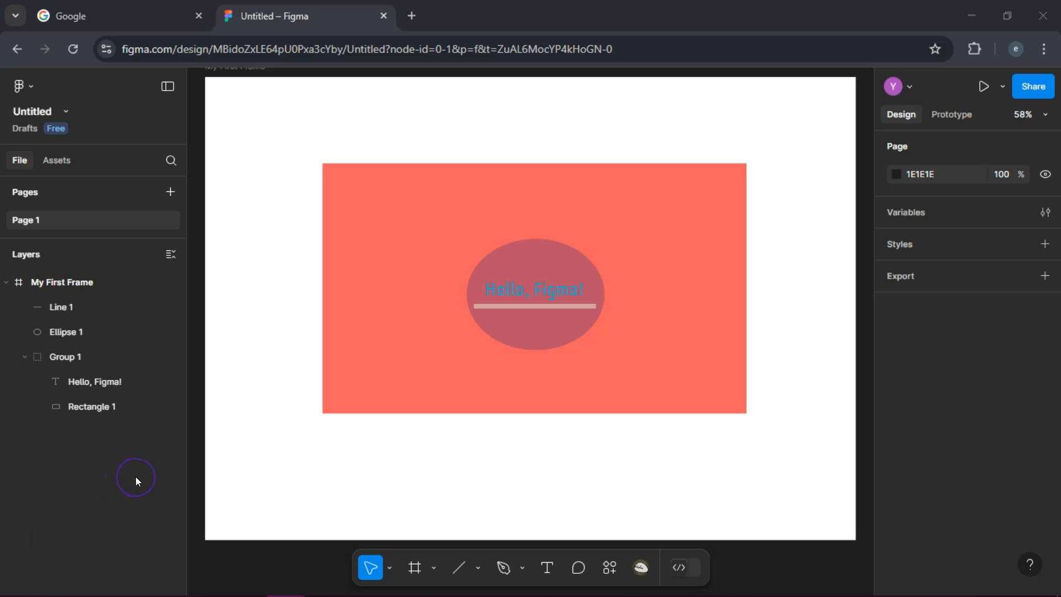
Save a local copy of the design file.
{"action": "left_click", "coordinate": [34, 85]}
{"action": "mouse_move", "coordinate": [83, 183]}
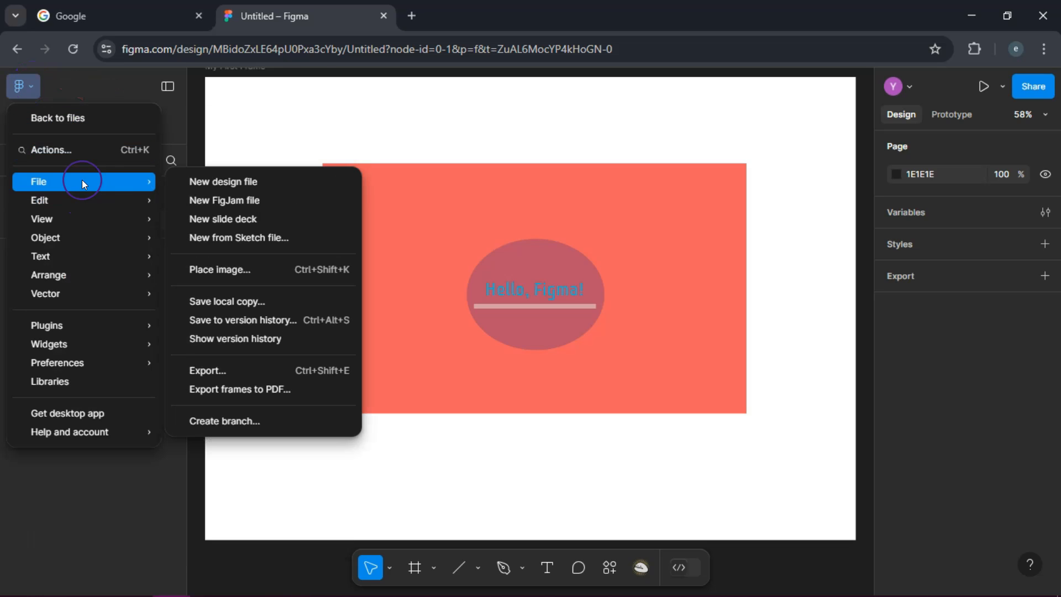
{"action": "left_click", "coordinate": [258, 299]}
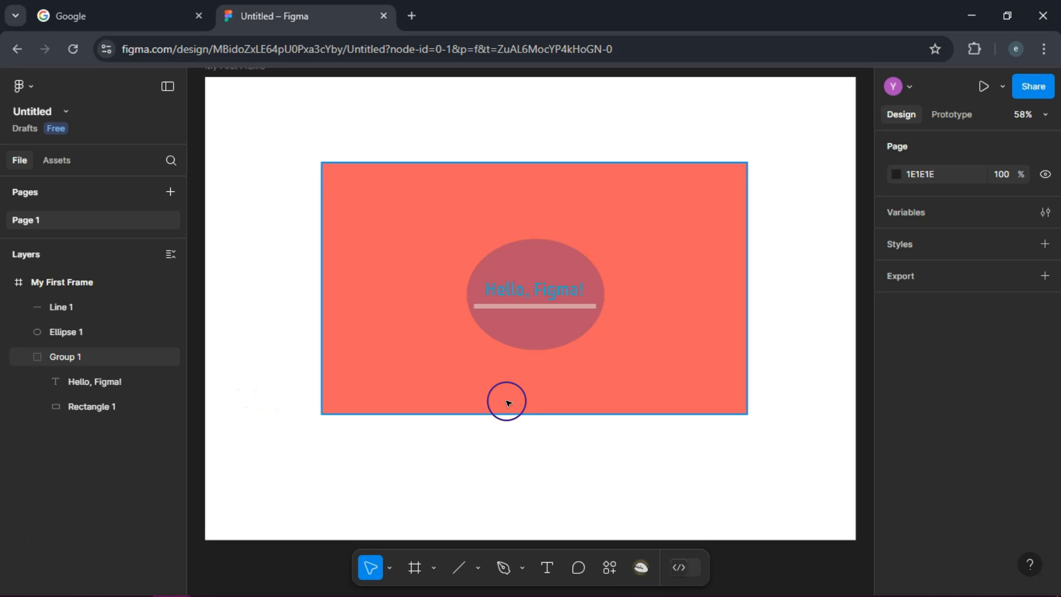
{"action": "left_click", "coordinate": [709, 365]}
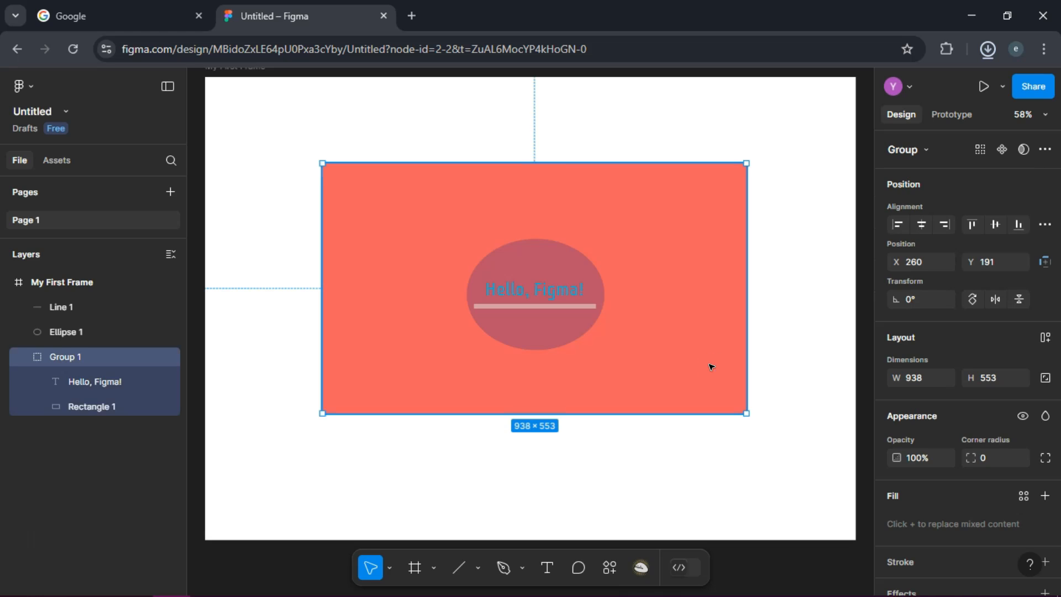
Add an export setting to the ellipse and export it as a PNG at 1x scale, then deselect it.
{"action": "left_click", "coordinate": [547, 247]}
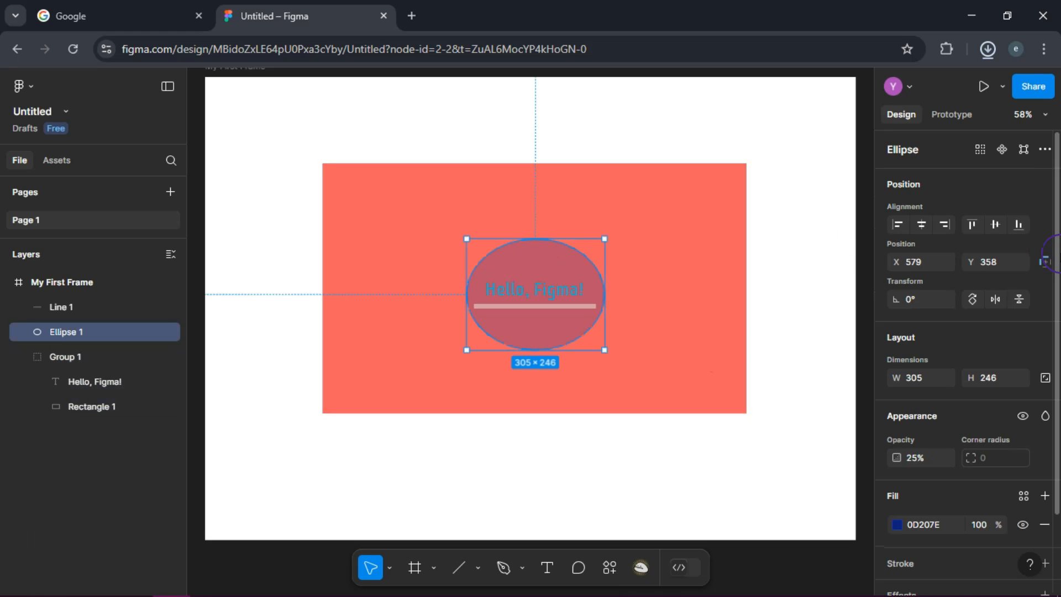
{"action": "scroll", "coordinate": [1050, 262], "scroll_direction": "down", "scroll_amount": 2}
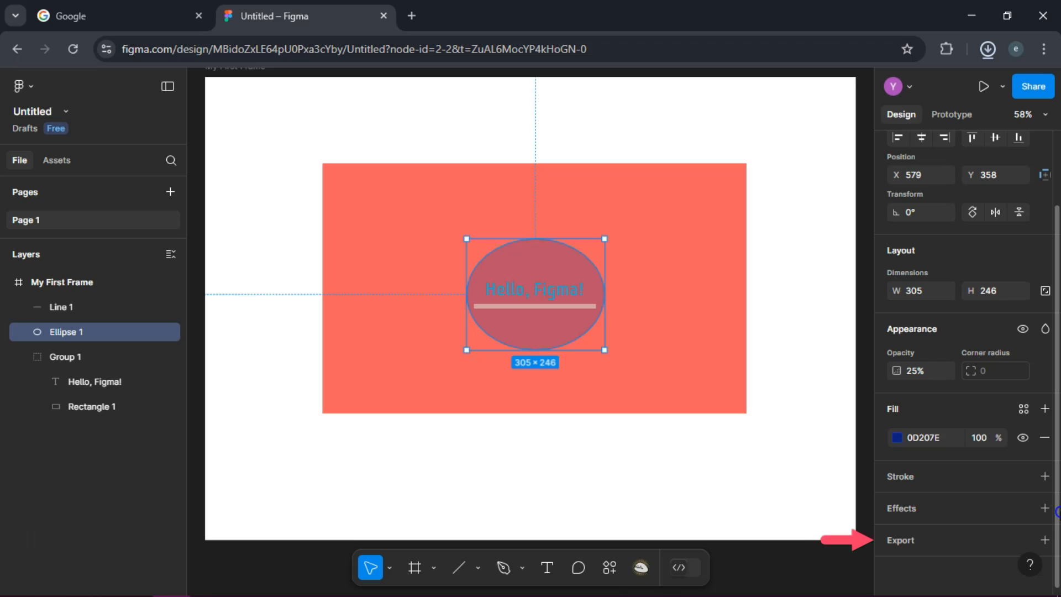
{"action": "left_click", "coordinate": [1046, 540]}
{"action": "scroll", "coordinate": [1053, 514], "scroll_direction": "down", "scroll_amount": 2}
{"action": "left_click", "coordinate": [859, 455]}
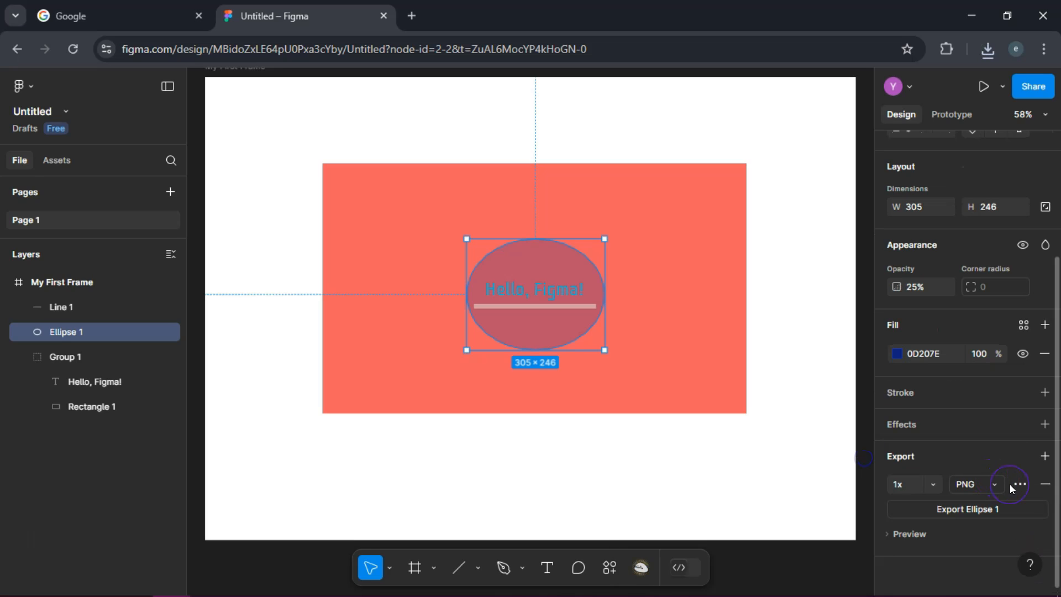
{"action": "left_click", "coordinate": [996, 484]}
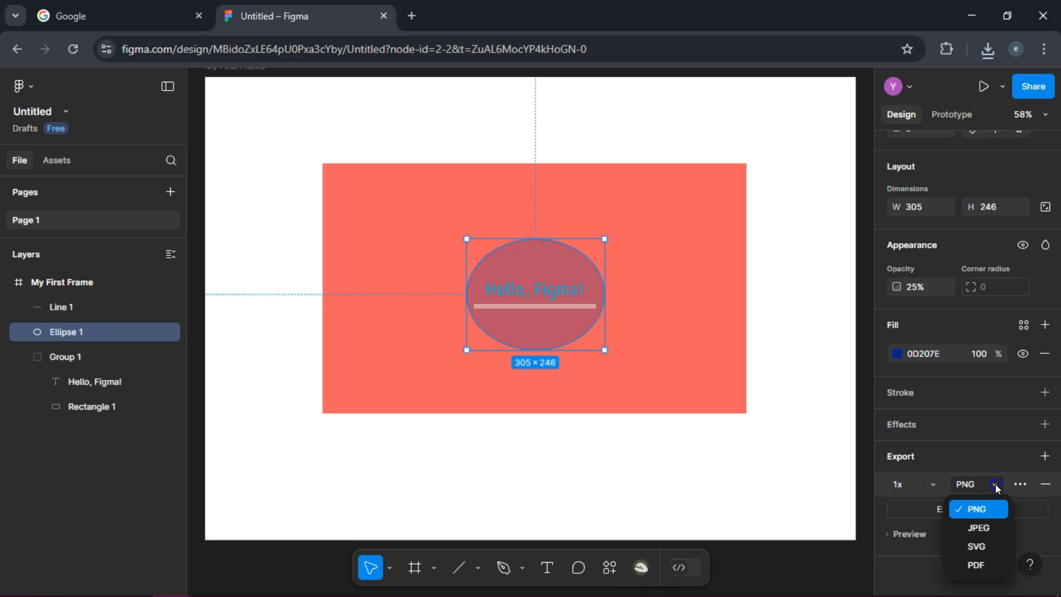
{"action": "left_click", "coordinate": [965, 485]}
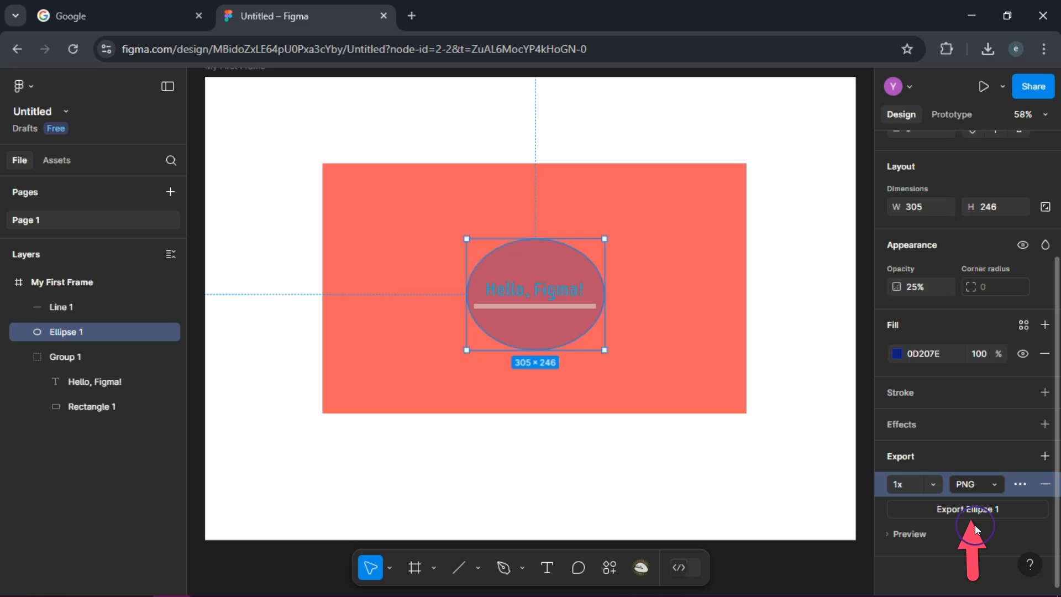
{"action": "left_click", "coordinate": [975, 509]}
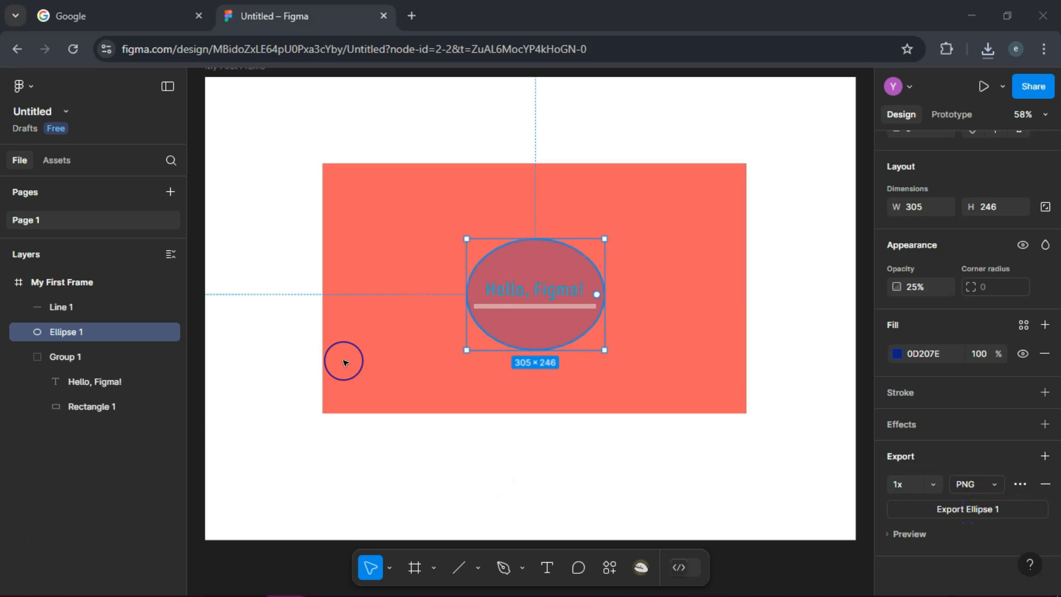
{"action": "left_click", "coordinate": [396, 503]}
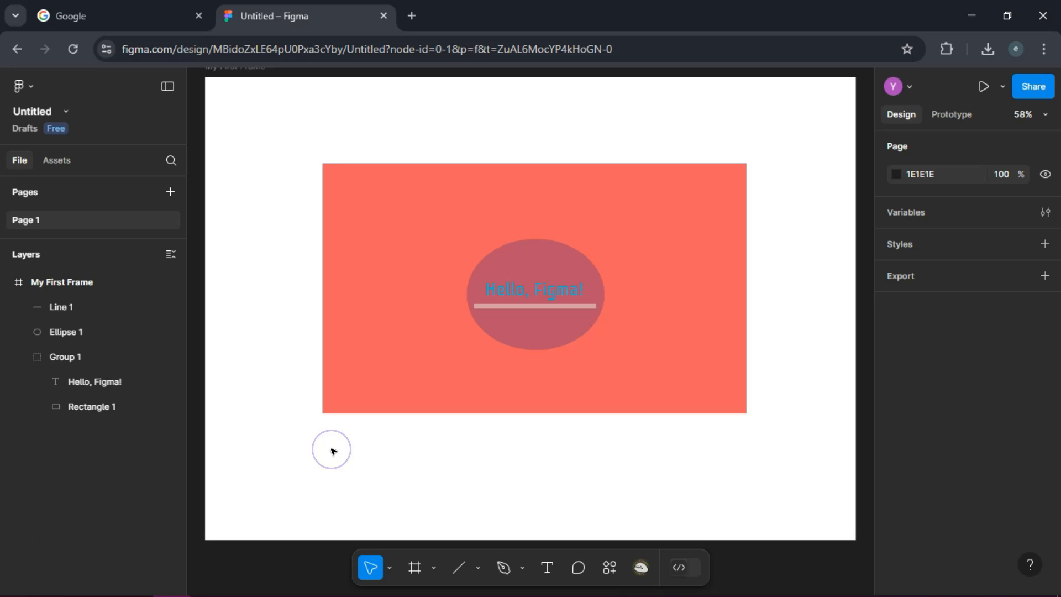
{"action": "left_click", "coordinate": [388, 439]}
{"action": "left_click", "coordinate": [372, 436]}
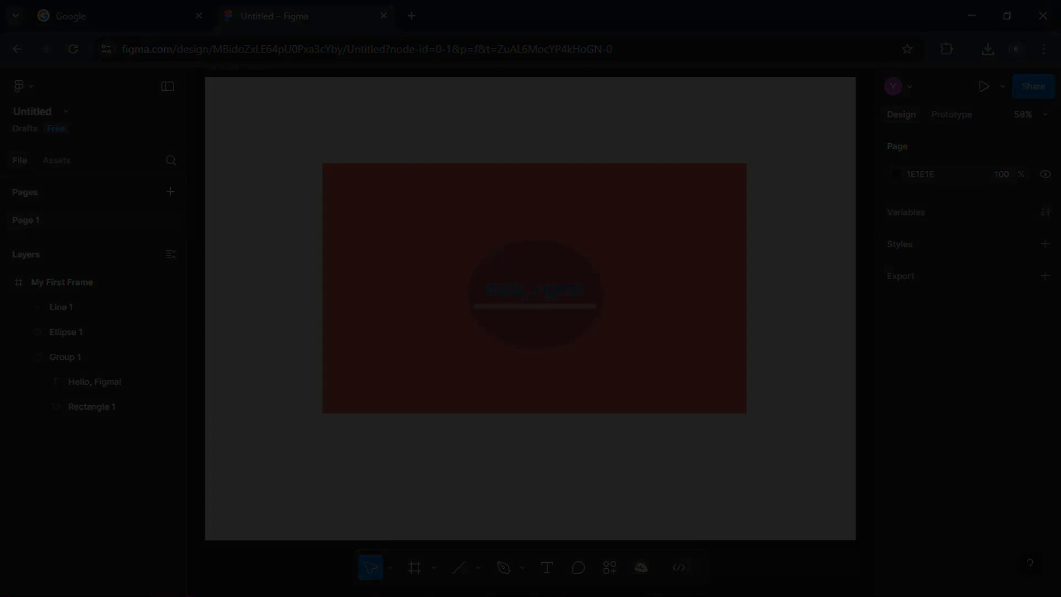